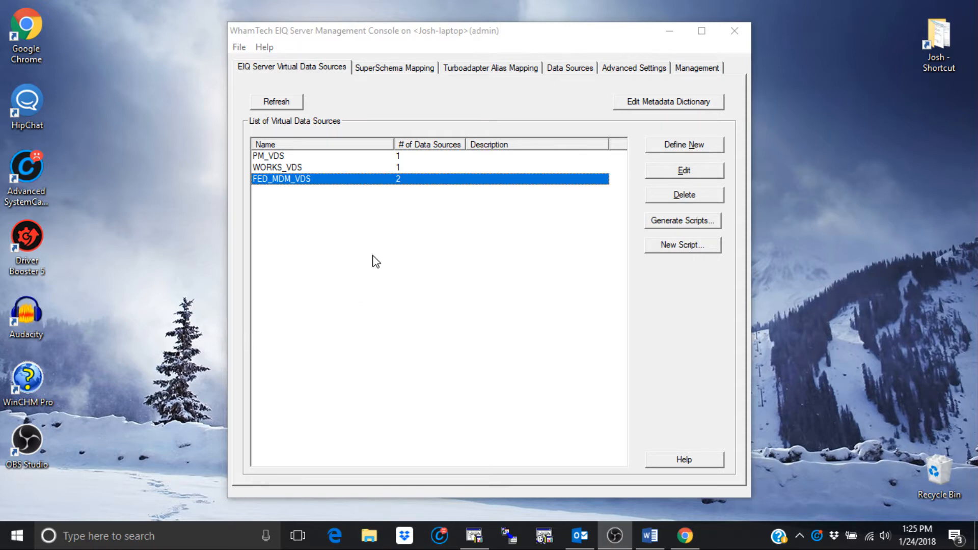
Open the entity data from SuperSchema Mapping and create a new entity named PERSON
click(381, 69)
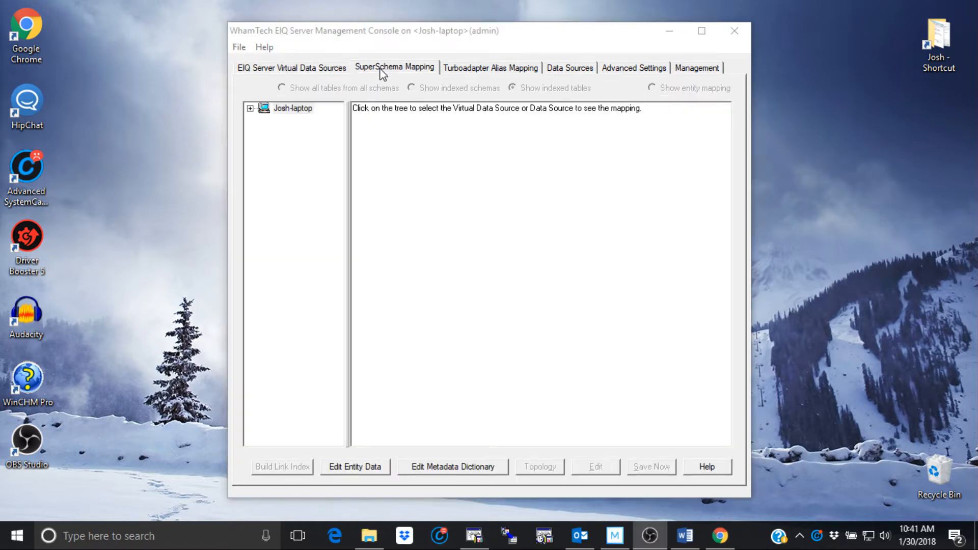
click(356, 472)
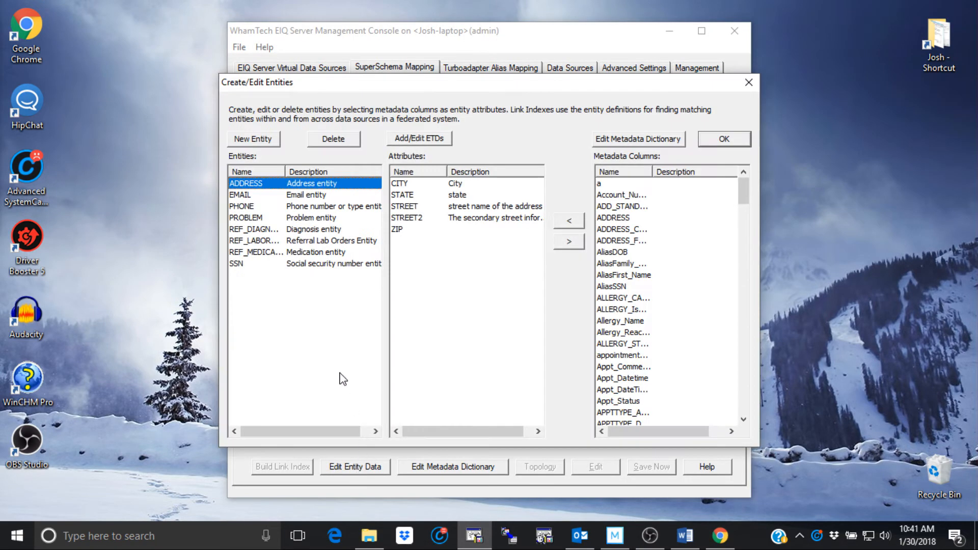
click(261, 143)
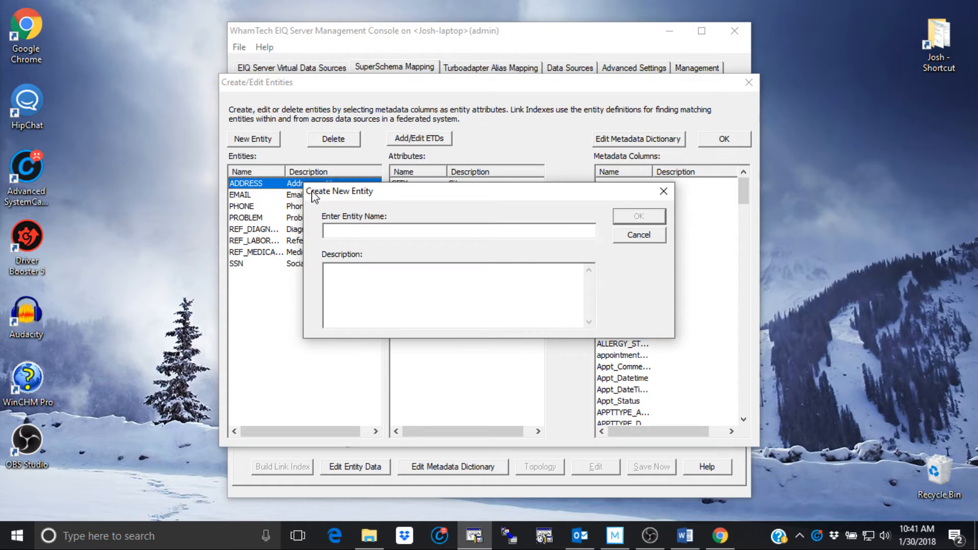
text(PERSON)
click(640, 217)
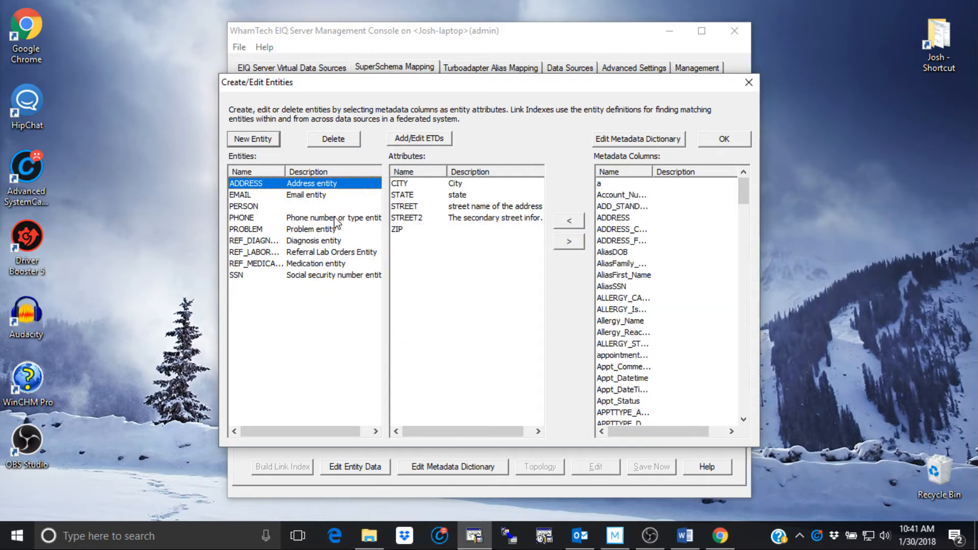
Add the metadata columns DOB, FAMILY_NAME and FIRST_NAME as attributes of the PERSON entity
click(258, 209)
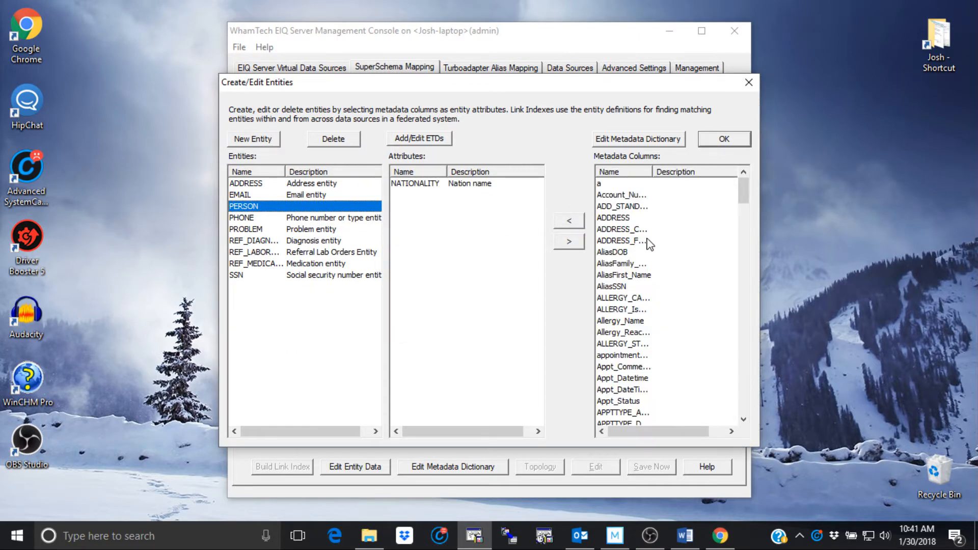
scroll(639, 291, down, 10)
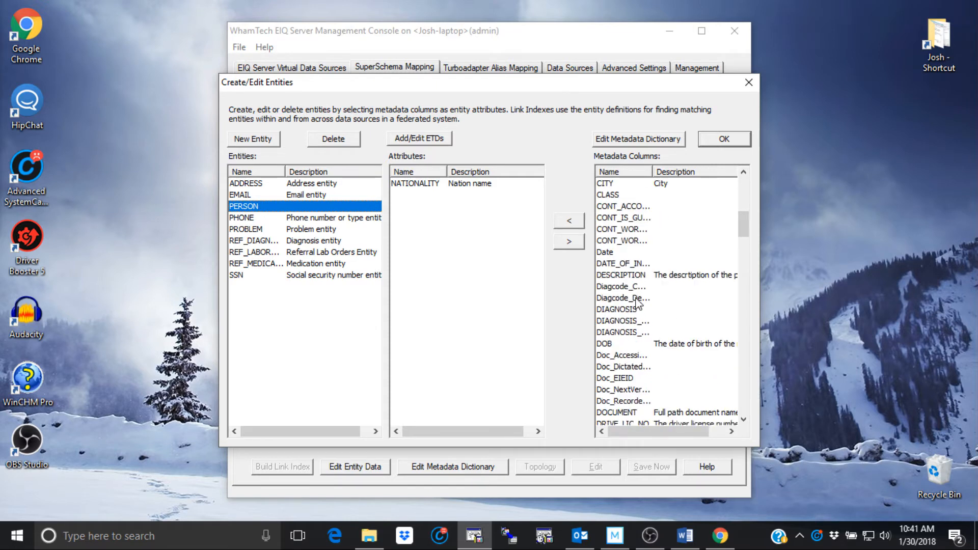
click(619, 344)
click(577, 221)
scroll(628, 364, down, 3)
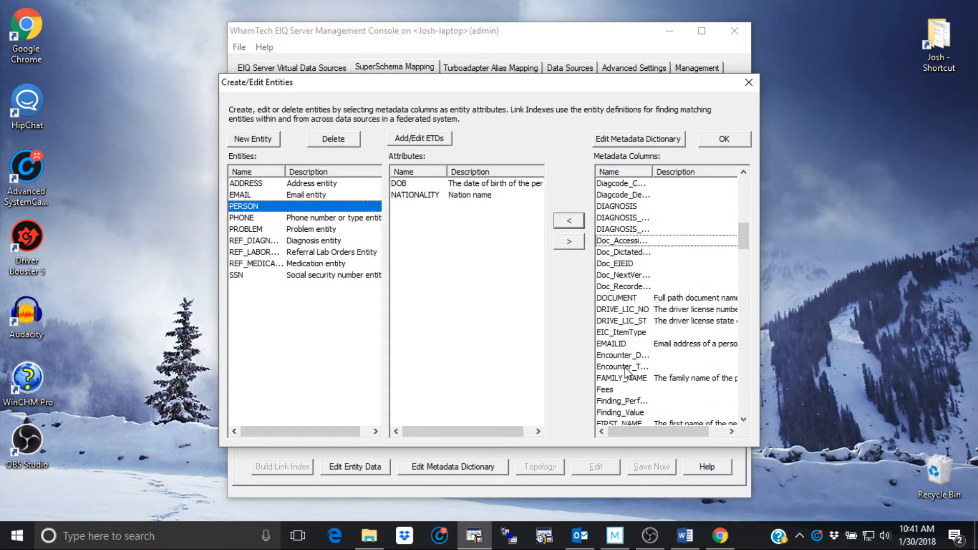
scroll(626, 371, down, 3)
click(616, 346)
click(577, 221)
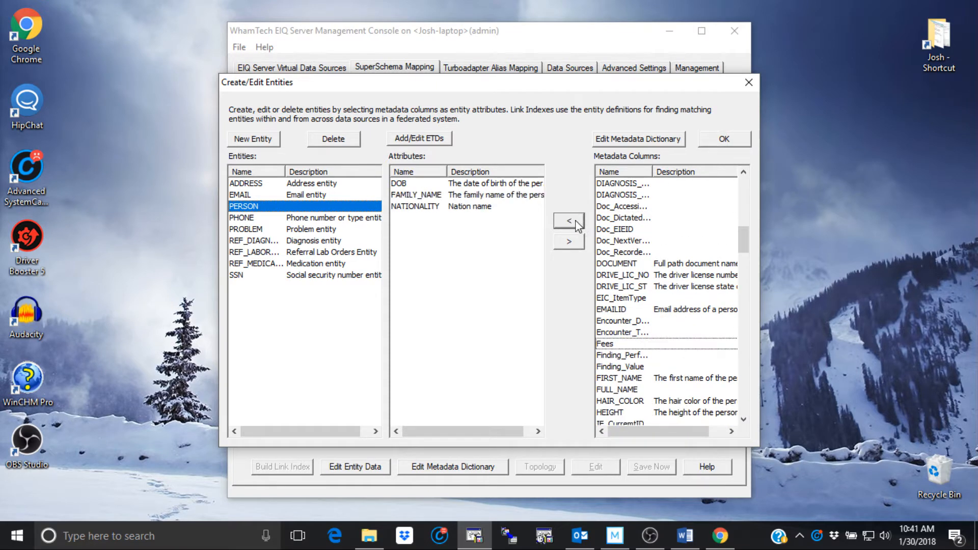
click(636, 377)
click(569, 221)
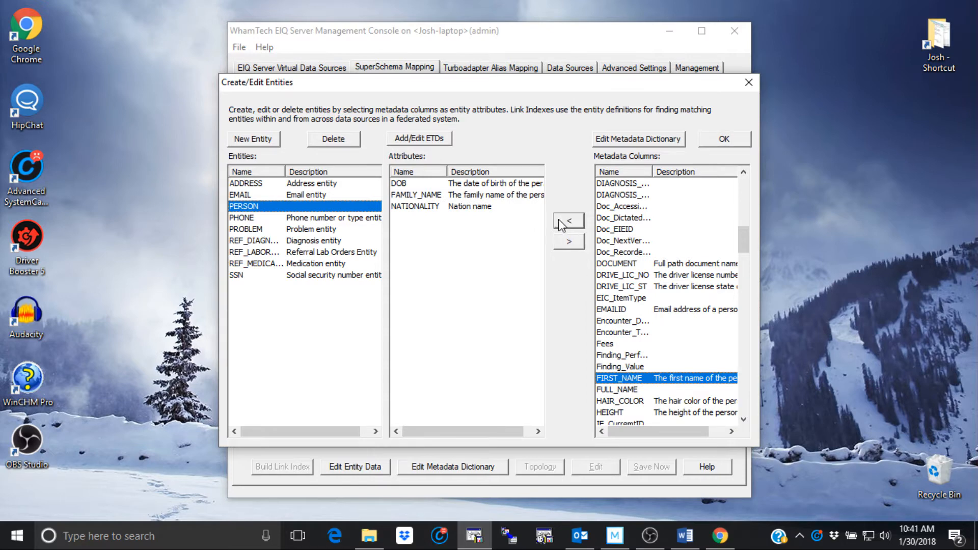
Remove NATIONALITY from the PERSON entity's attributes and accept the entity definitions
click(474, 219)
click(569, 241)
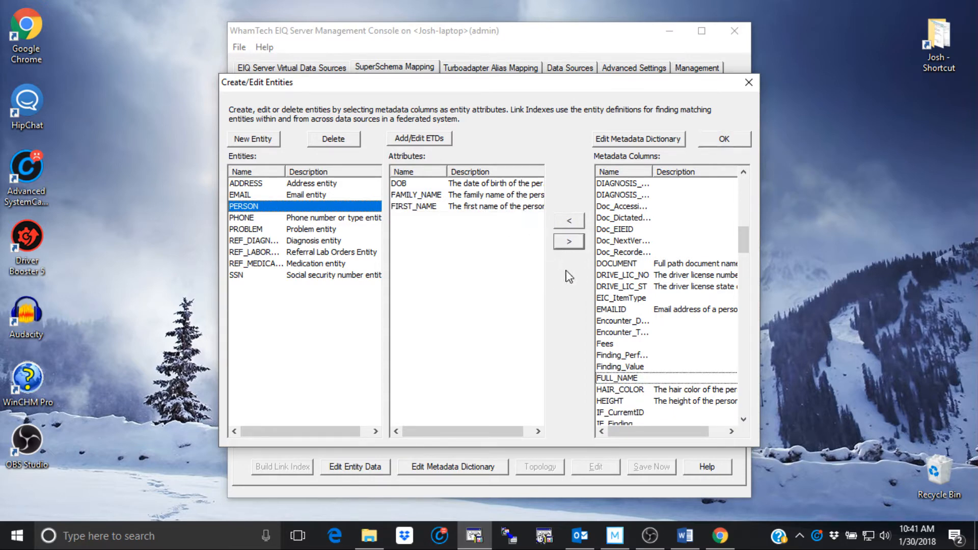
click(725, 139)
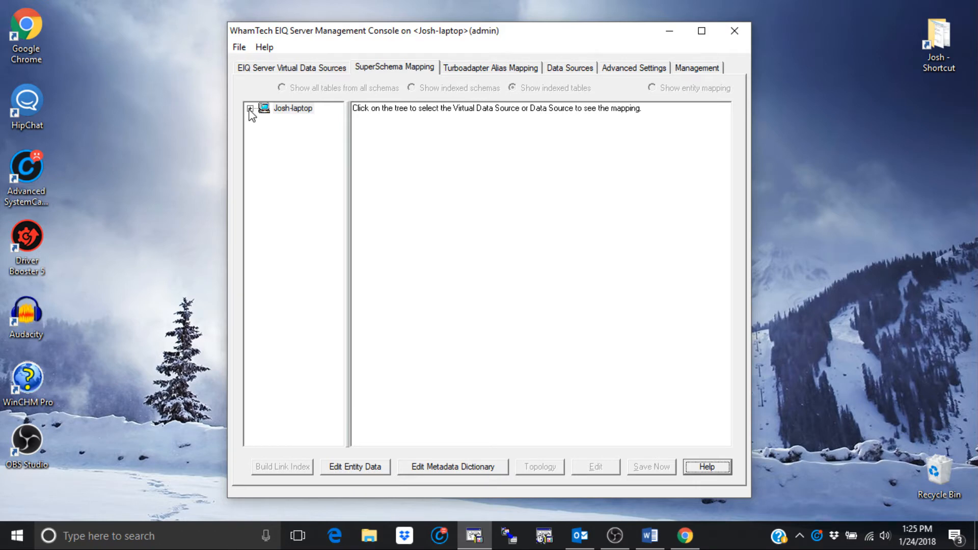
Show the entity mapping of the FED_MDM_VDS virtual data source and open its link index build actions
click(249, 109)
click(305, 154)
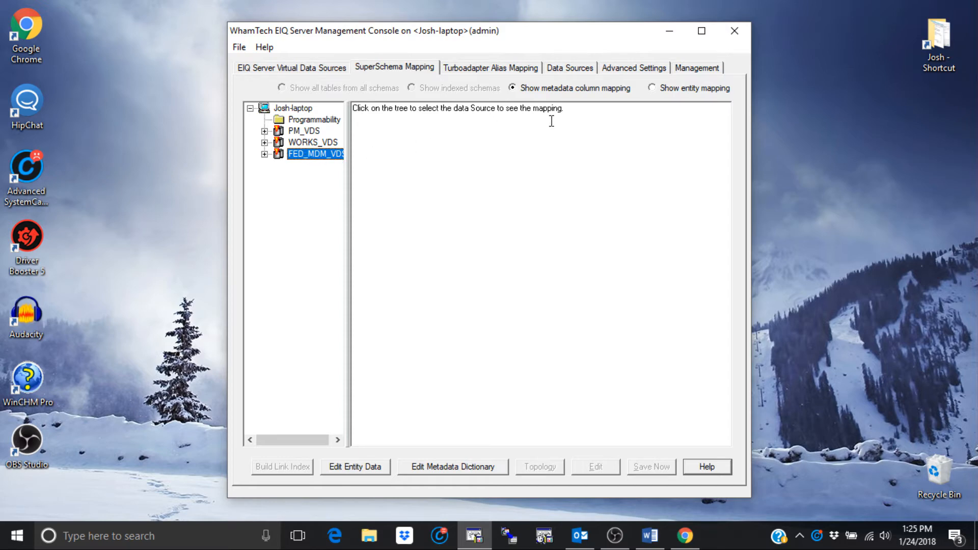
click(654, 90)
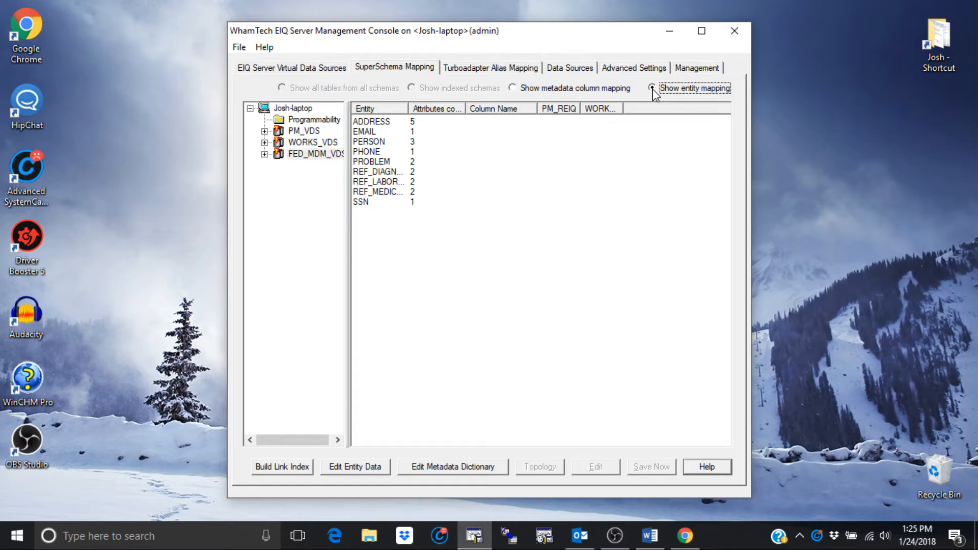
click(285, 467)
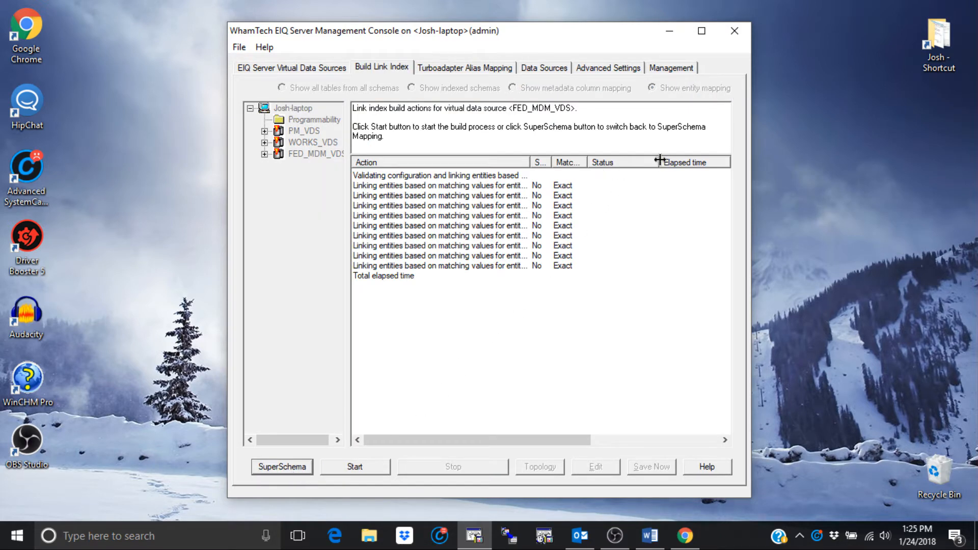
Resize the build action list's columns so the entity names and match methods are readable
drag(659, 162, 619, 164)
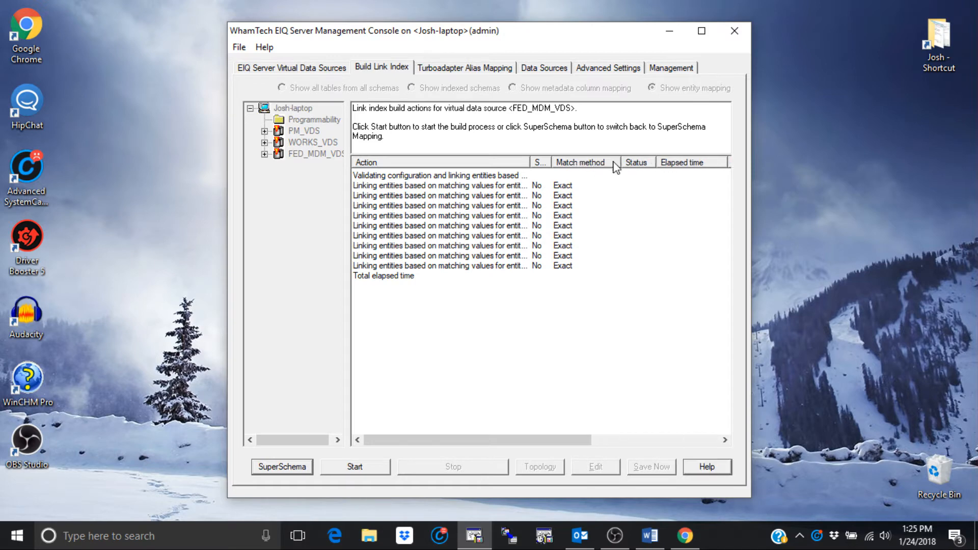
mouse_move(552, 163)
mouse_down()
mouse_move(593, 168)
mouse_move(555, 162)
mouse_move(566, 159)
mouse_up()
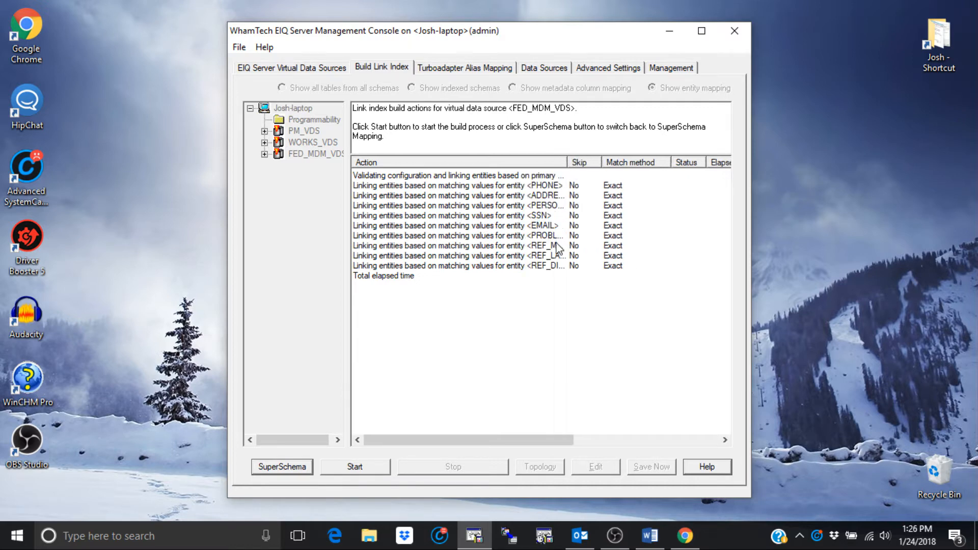
drag(514, 440, 525, 440)
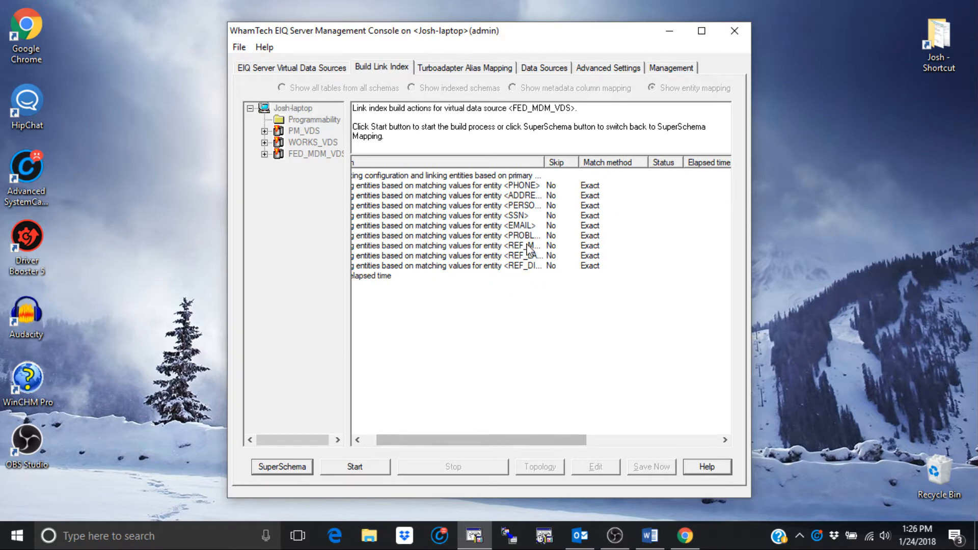
Open the matching rule configuration for the PERSON entity and switch it to Fuzzy Match
click(522, 206)
right_click(522, 208)
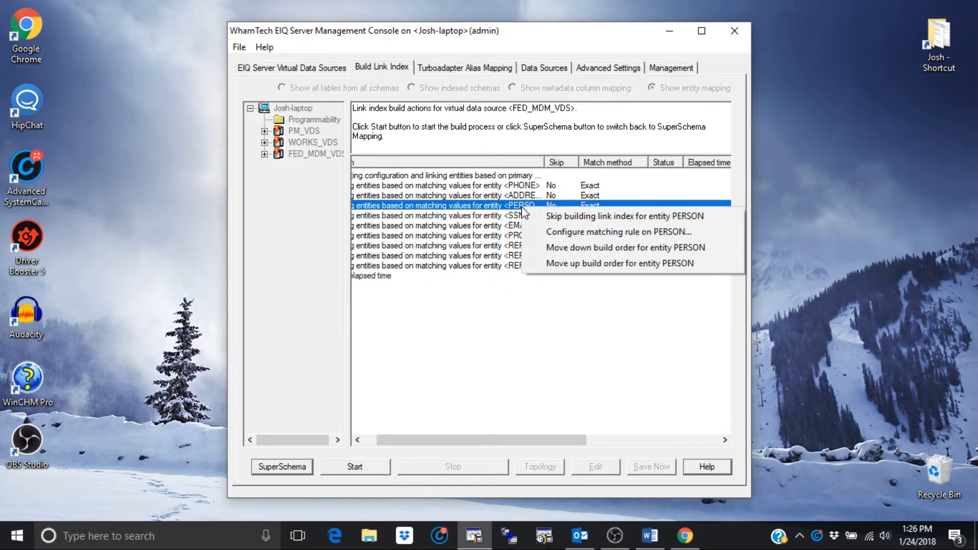
click(627, 233)
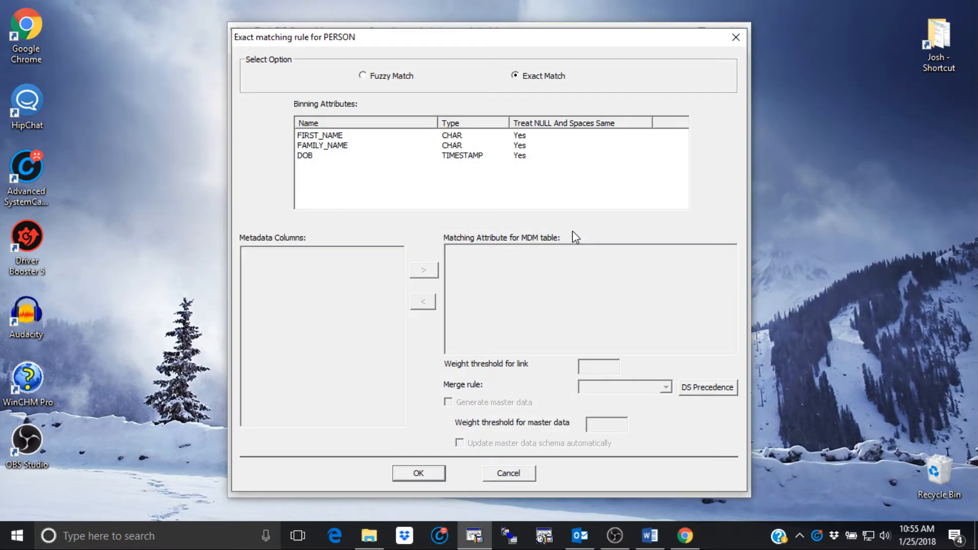
click(363, 76)
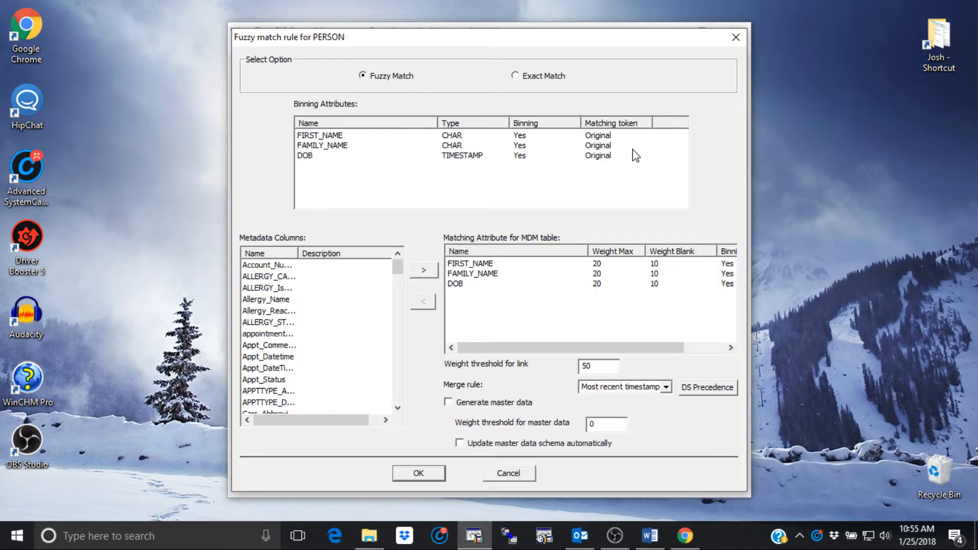
Set the matching token of the FIRST_NAME and FAMILY_NAME binning attributes to Metaphone
click(607, 136)
click(607, 140)
click(644, 138)
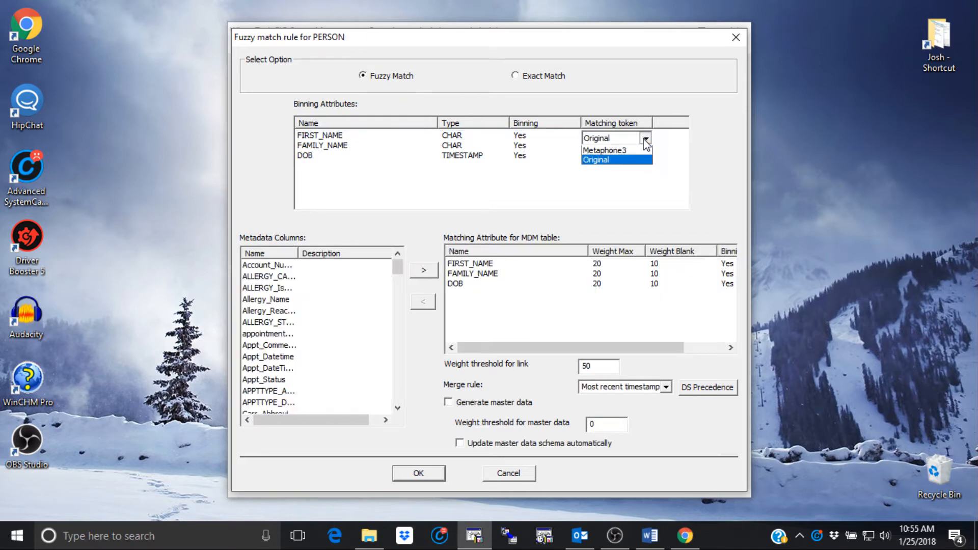
click(614, 153)
click(610, 146)
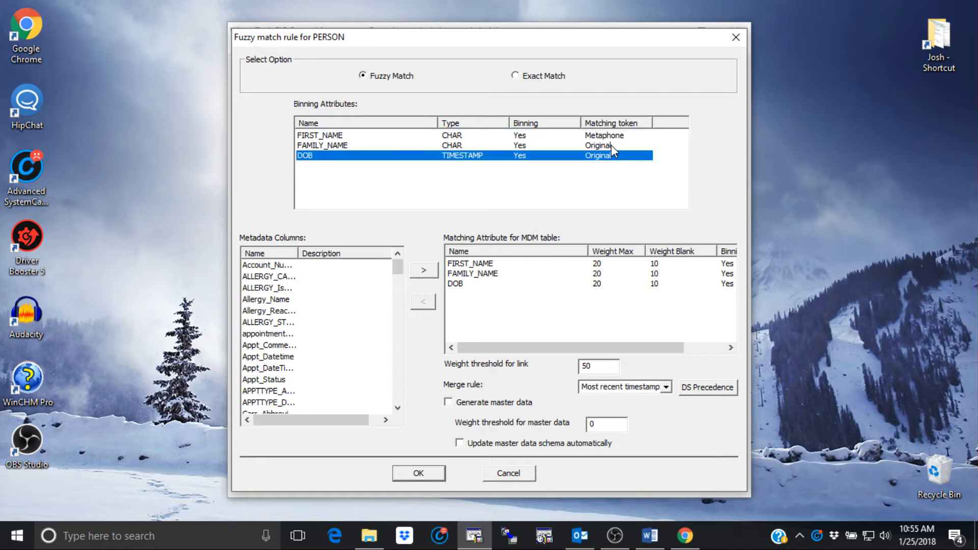
click(610, 147)
click(645, 149)
click(619, 162)
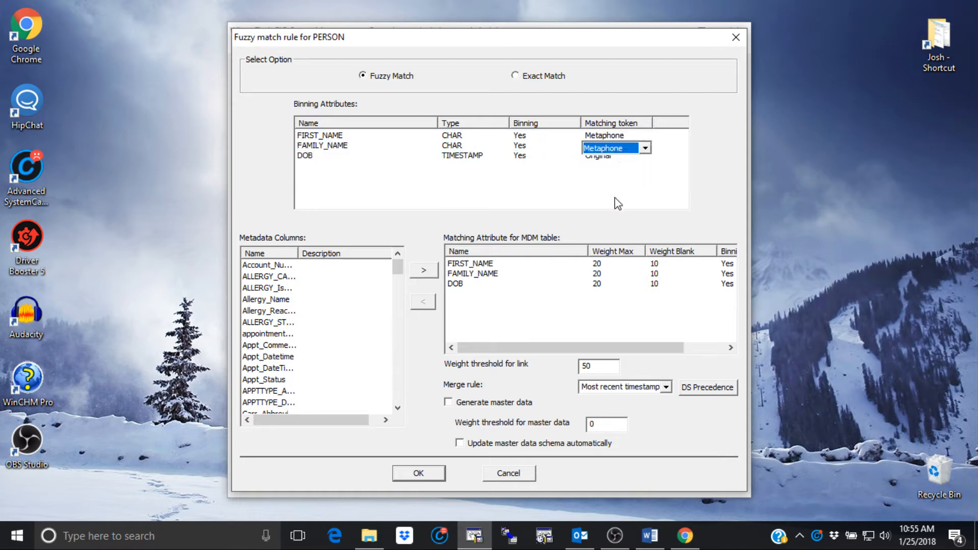
click(617, 201)
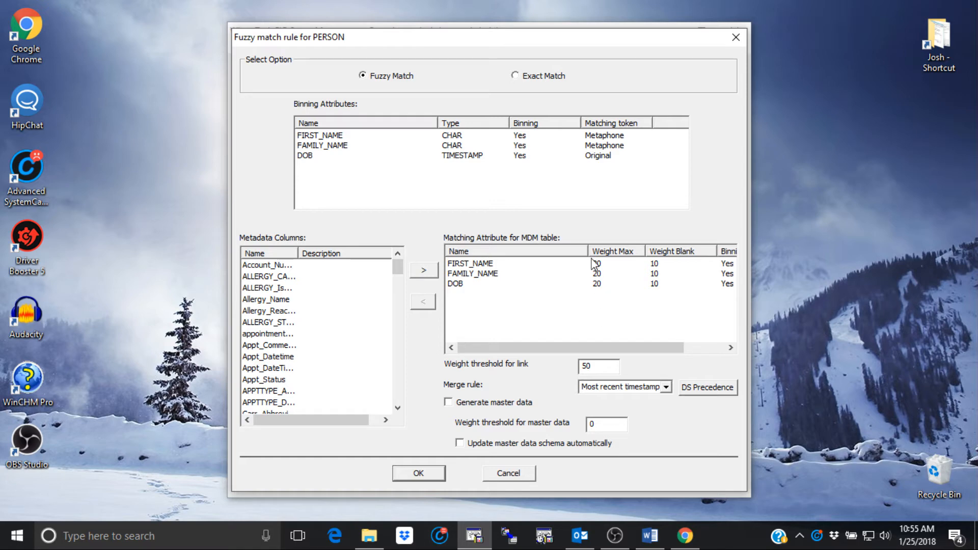
Add the SSN metadata column to the matching attributes for the MDM table
drag(588, 251, 522, 251)
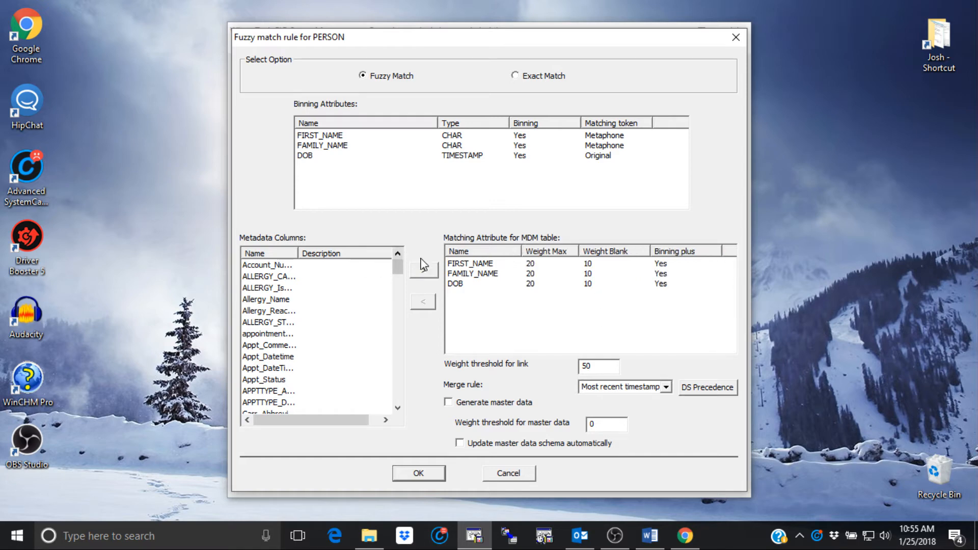
scroll(318, 301, down, 6)
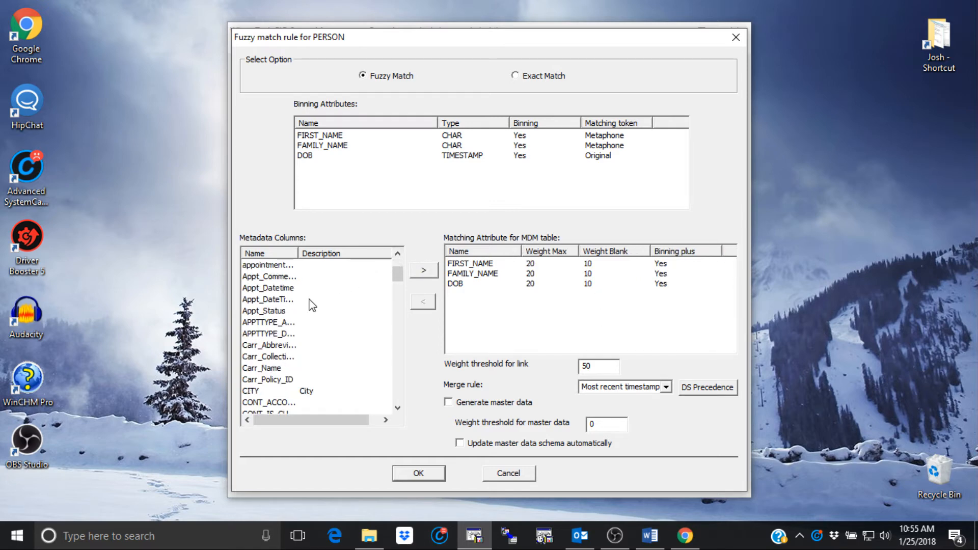
scroll(300, 307, down, 20)
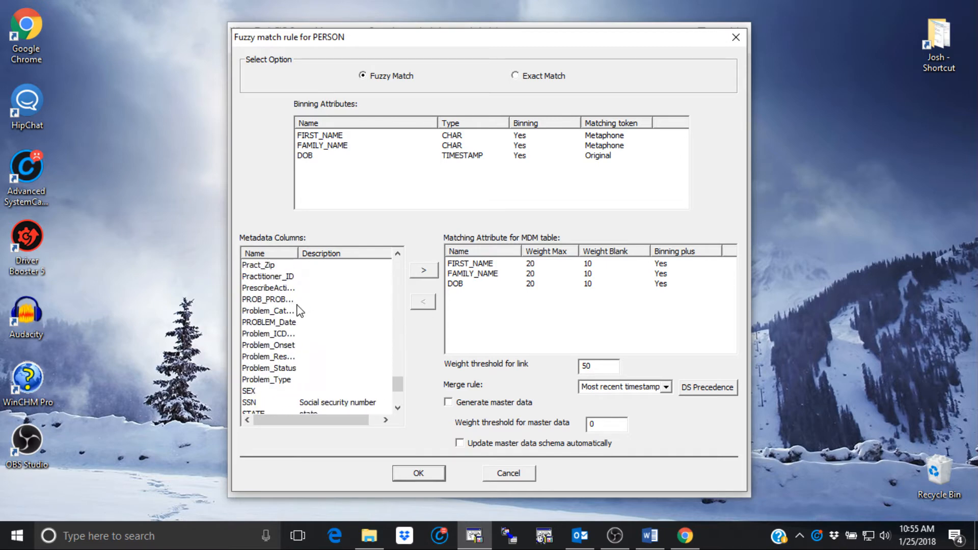
click(255, 403)
click(423, 270)
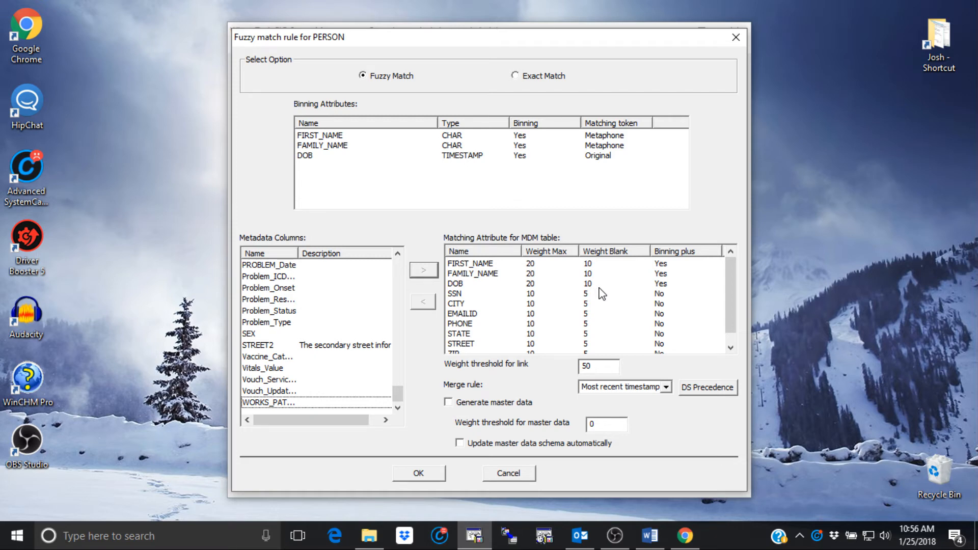
Switch the Binning plus option of the SSN matching attribute to Yes and back to No
click(657, 295)
click(656, 294)
click(636, 298)
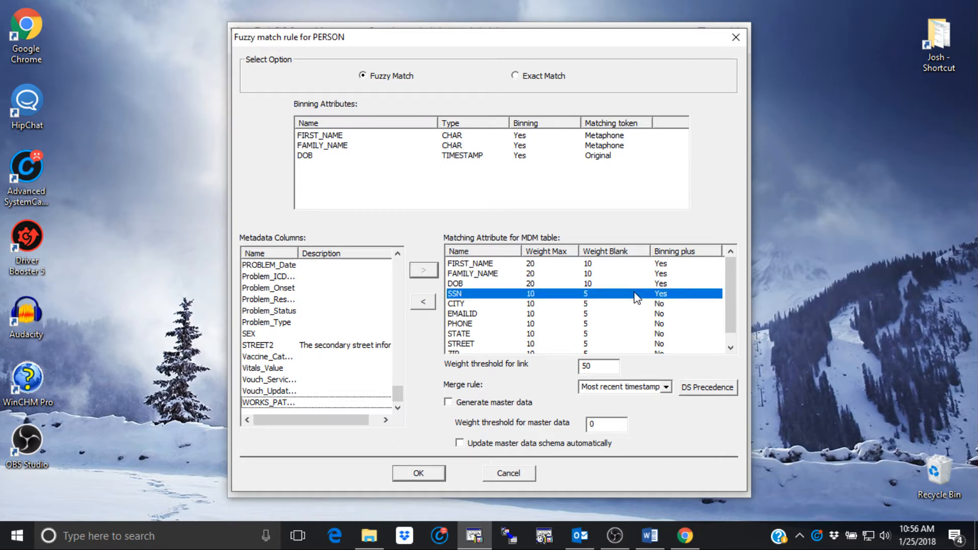
click(662, 293)
click(650, 294)
click(657, 295)
click(658, 294)
click(610, 298)
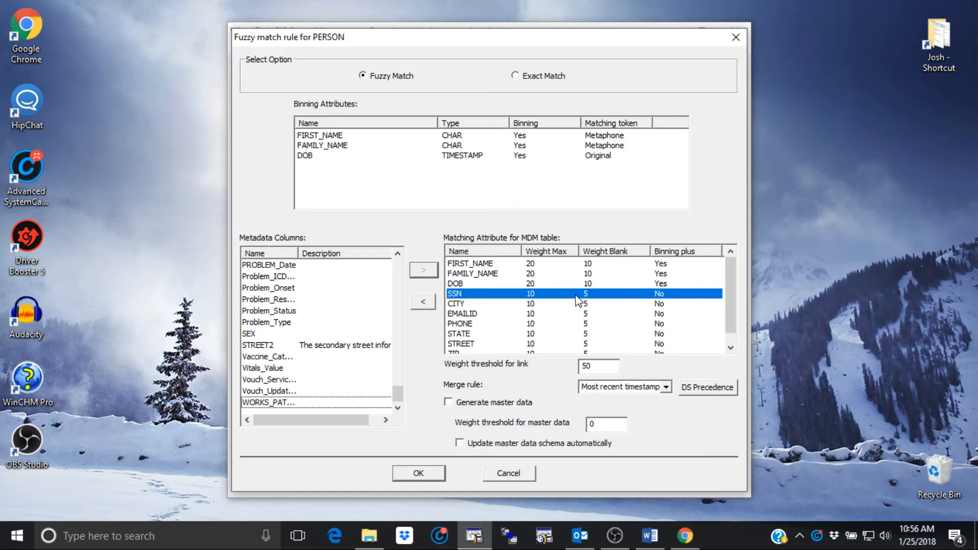
Set the SSN matching attribute's Weight Max to 25 and its Weight Blank to 12
click(529, 296)
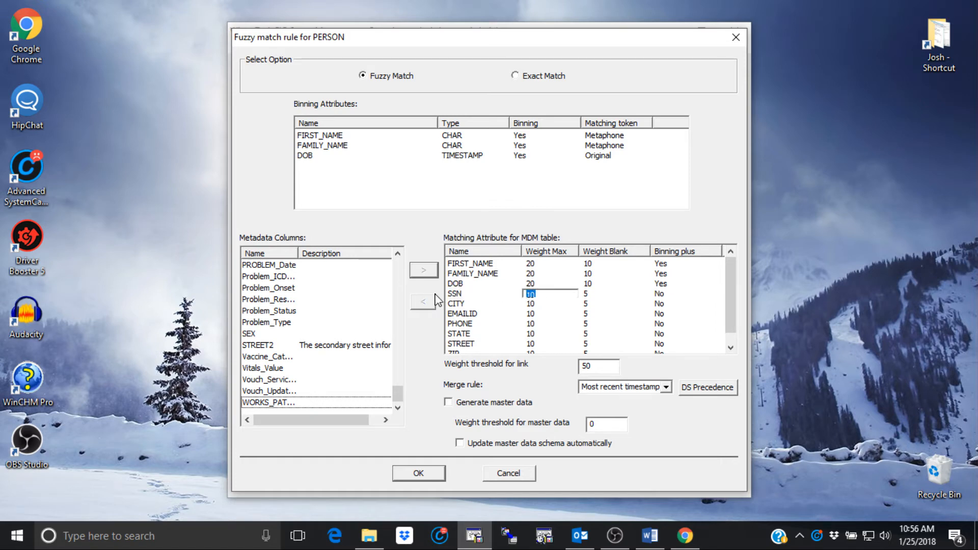
text(25)
click(588, 295)
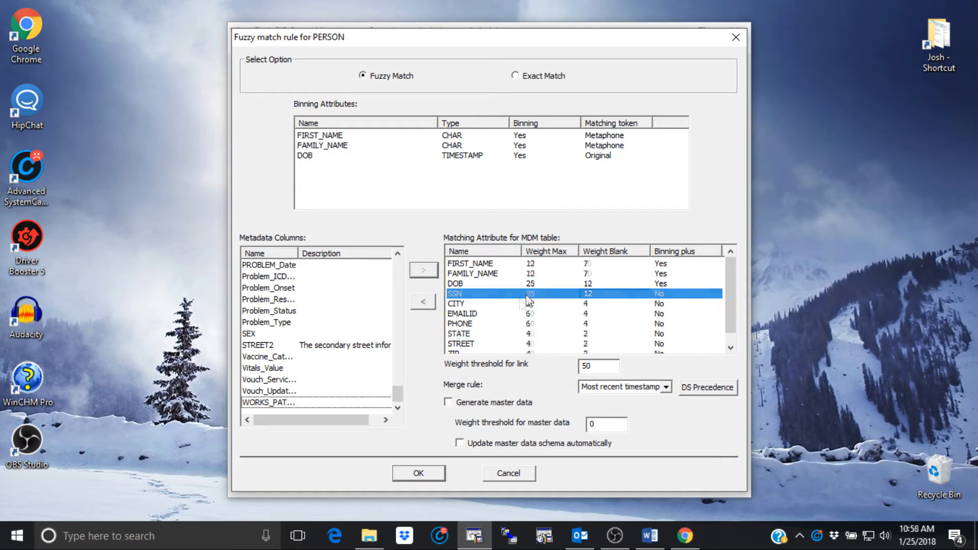
click(530, 295)
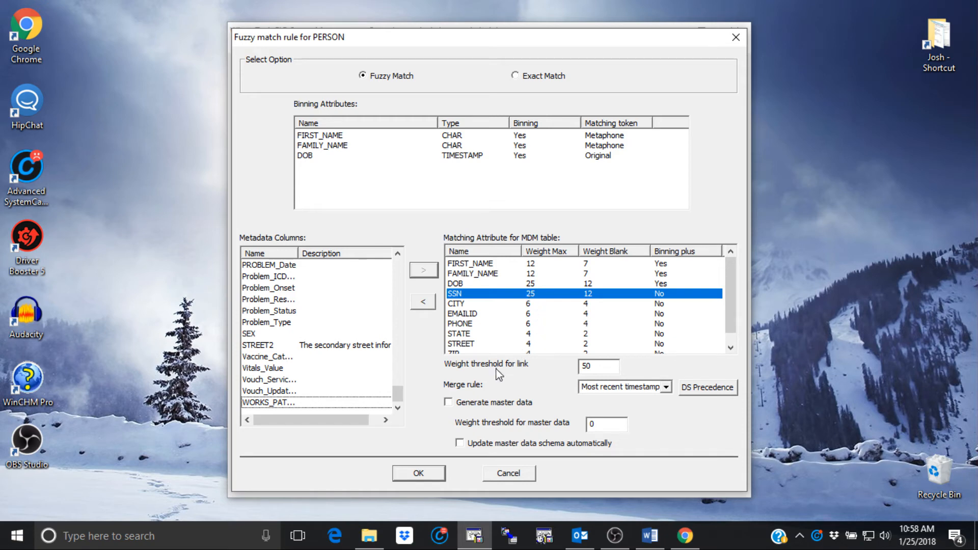
Enable master data generation with a weight threshold of 75 and automatic master data schema updates, and accept the fuzzy match rule
click(448, 403)
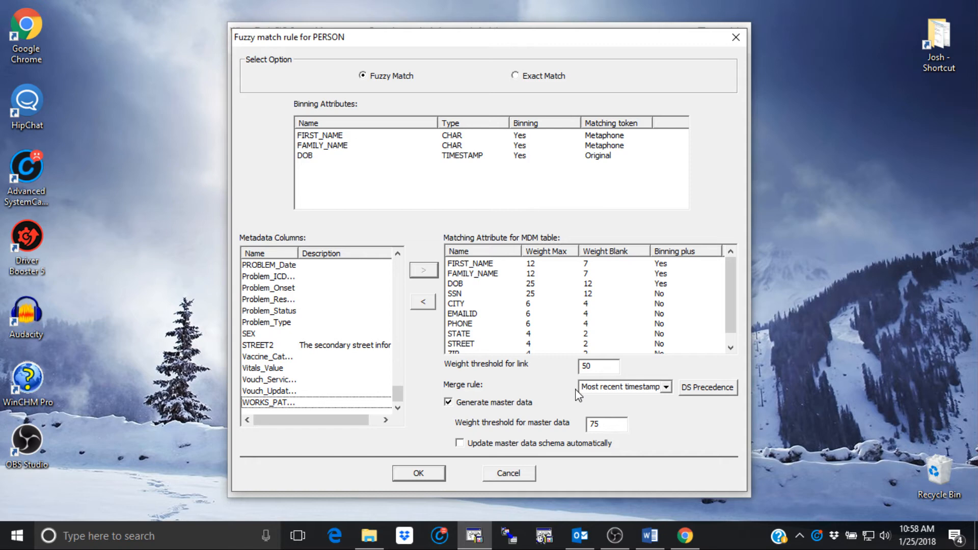
click(460, 443)
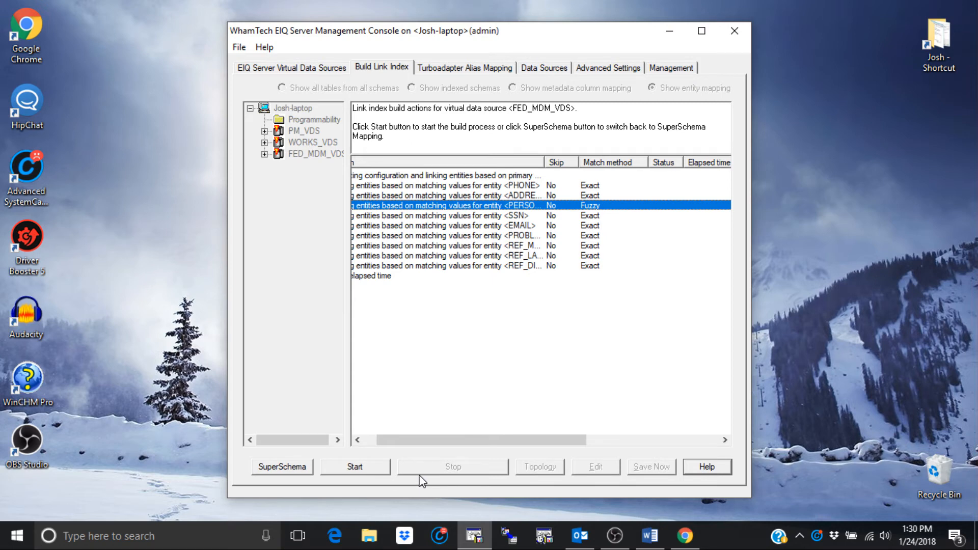
Build the link index for FED_MDM_VDS and return to the SuperSchema mapping
click(365, 470)
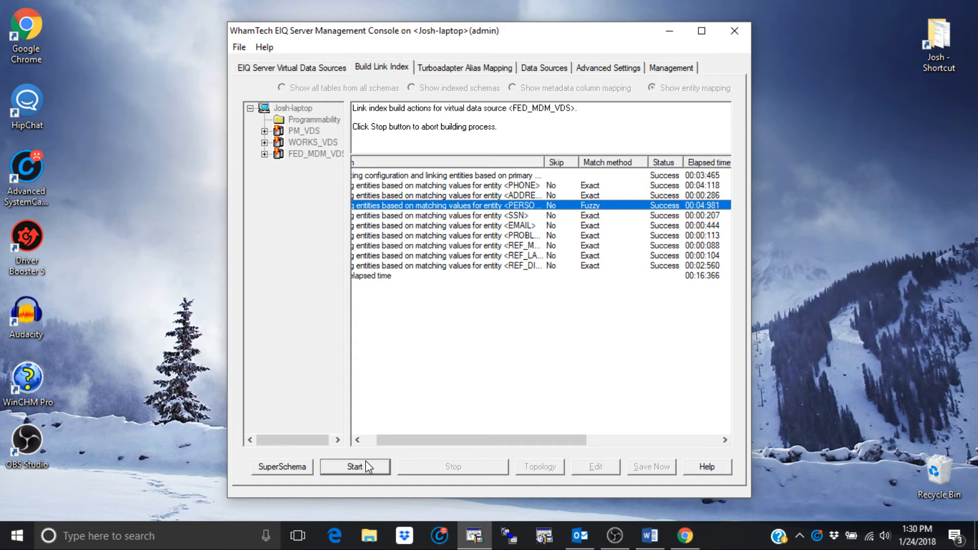
click(278, 471)
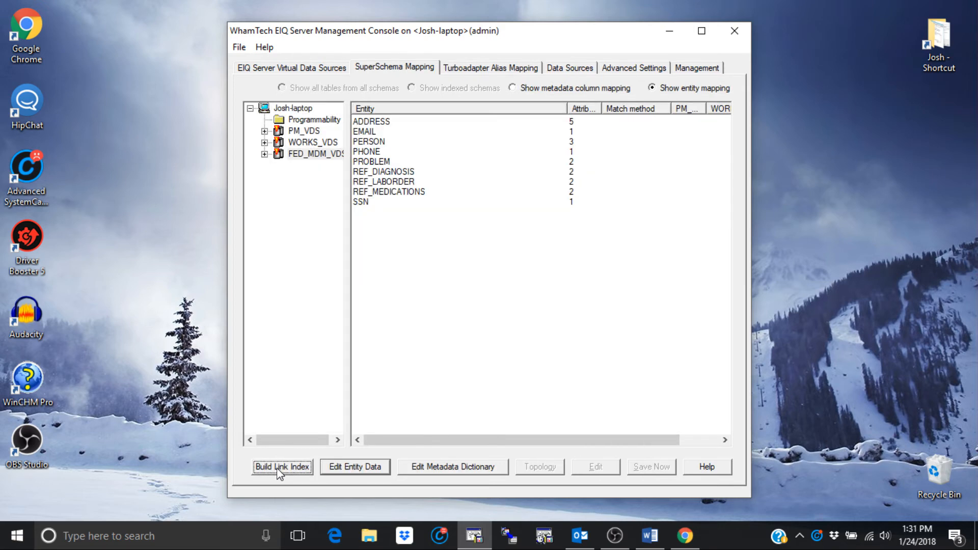
Show the indexed tables of the WORKS data source under WORKS_VDS and narrow the Schema Name column
click(264, 143)
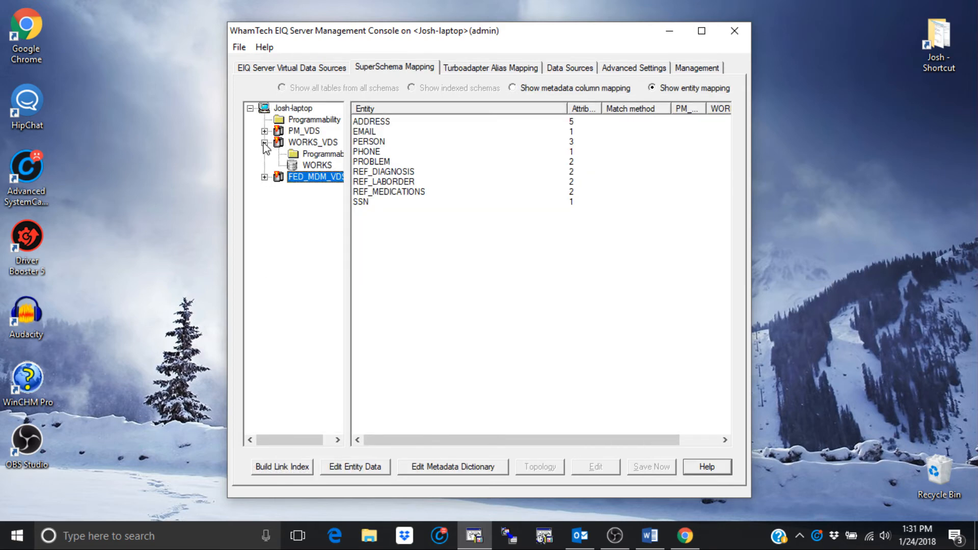
click(283, 169)
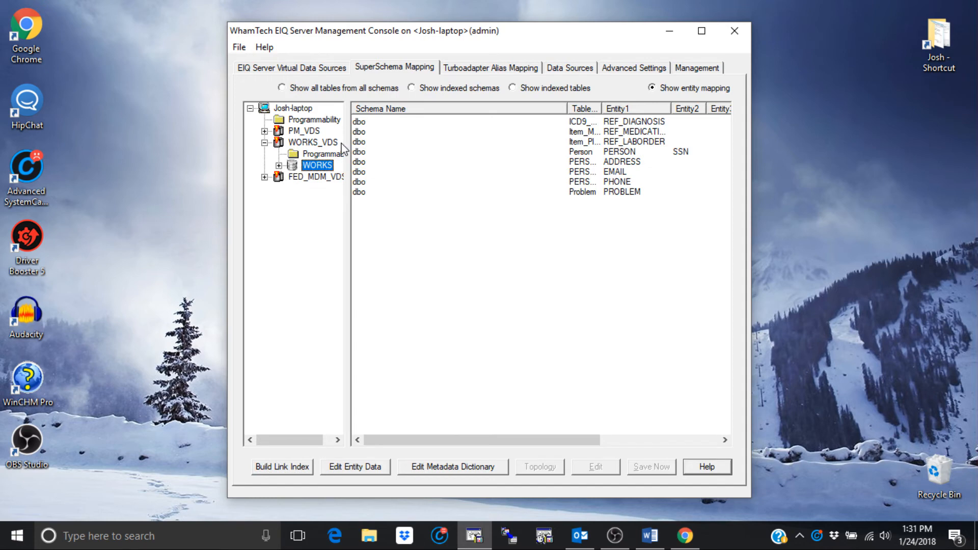
click(512, 89)
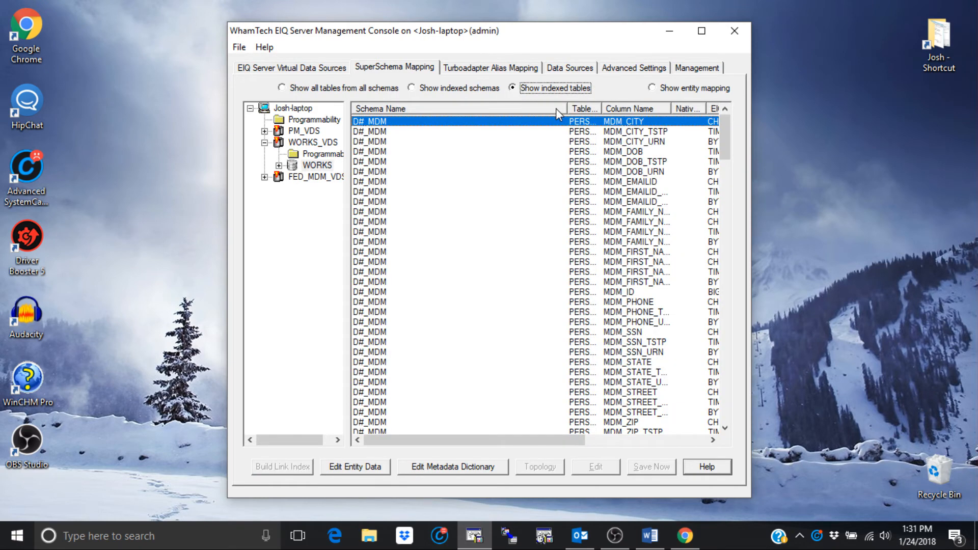
drag(567, 108, 423, 113)
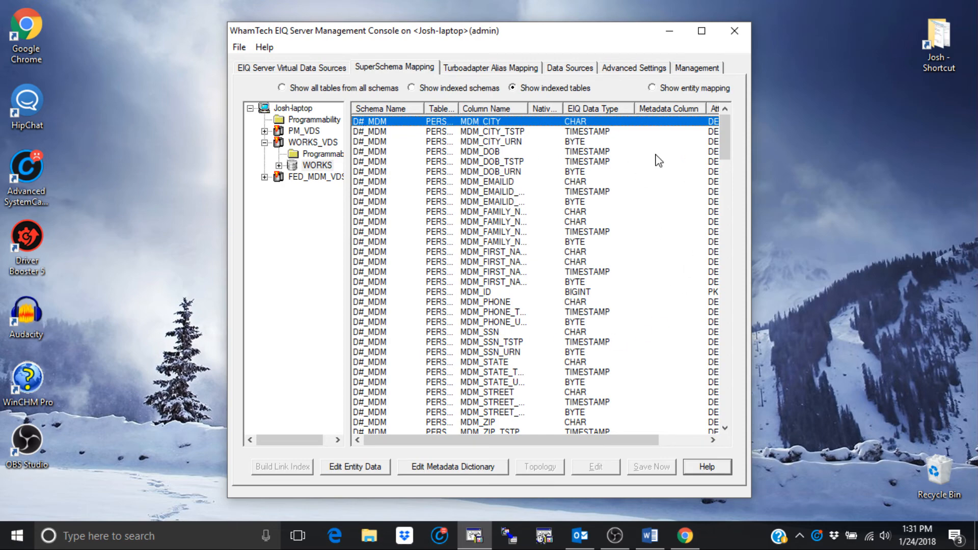
Map the MDM_CITY column of the PERSON table to the metadata column MPI_CITY
right_click(656, 122)
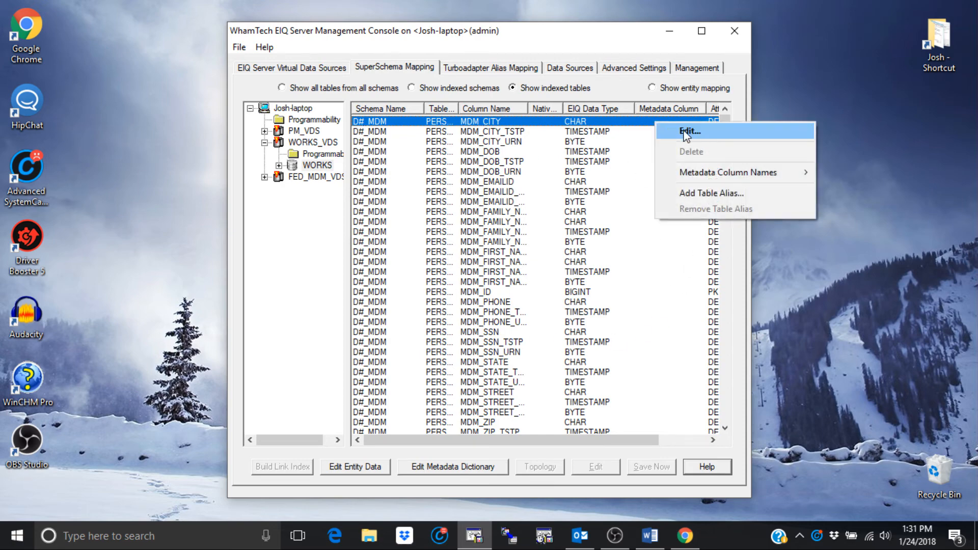
click(685, 132)
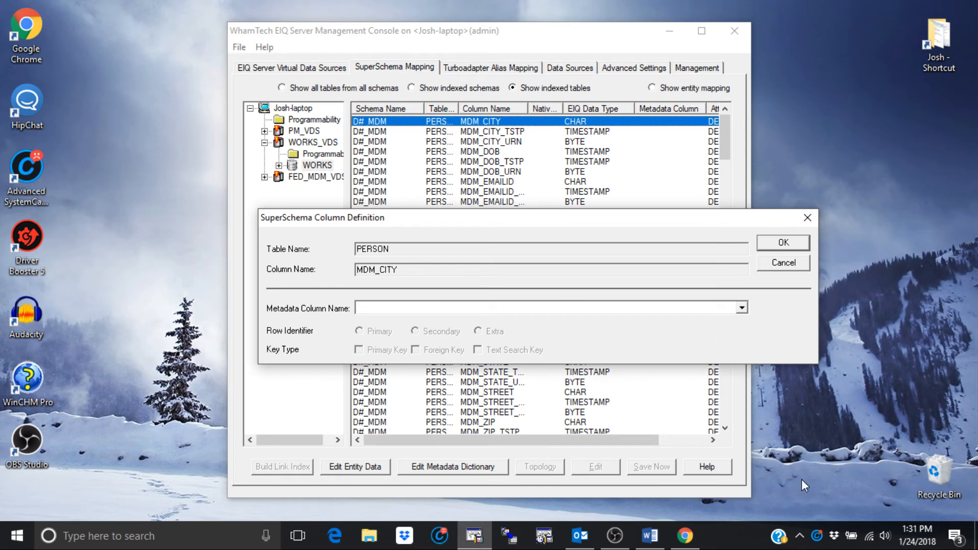
click(742, 307)
scroll(420, 402, down, 12)
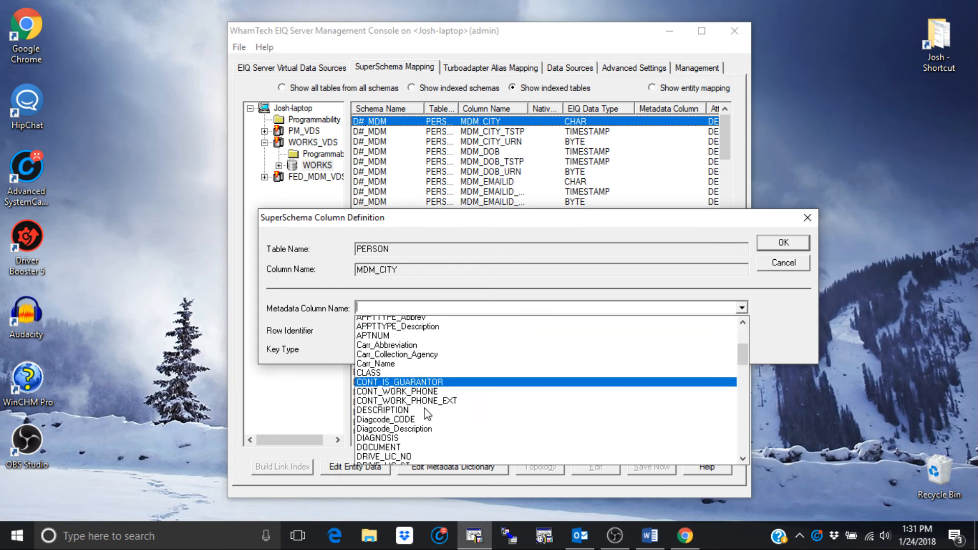
scroll(420, 421, down, 2)
click(399, 350)
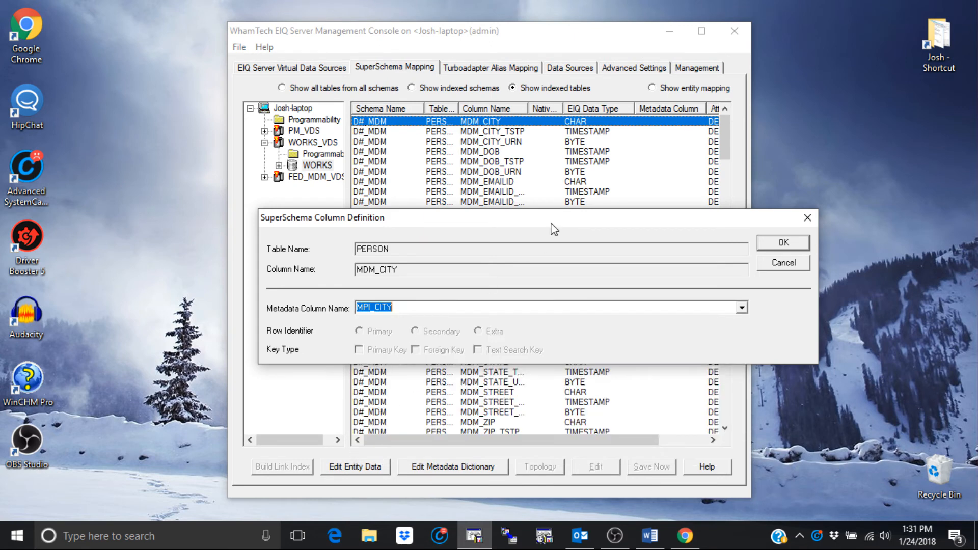
click(769, 244)
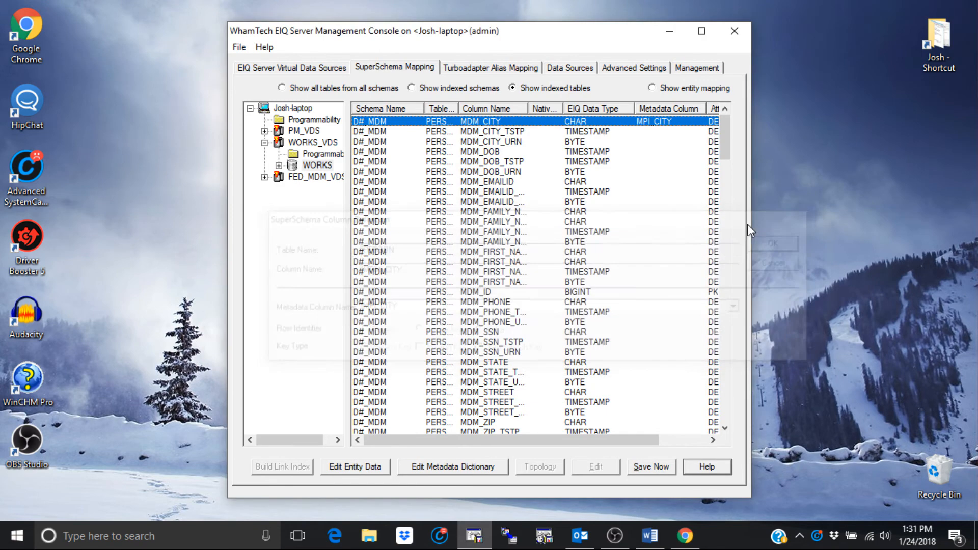
Map the MDM_DOB column of the PERSON table to the metadata column MPI_DOB
right_click(514, 151)
click(563, 164)
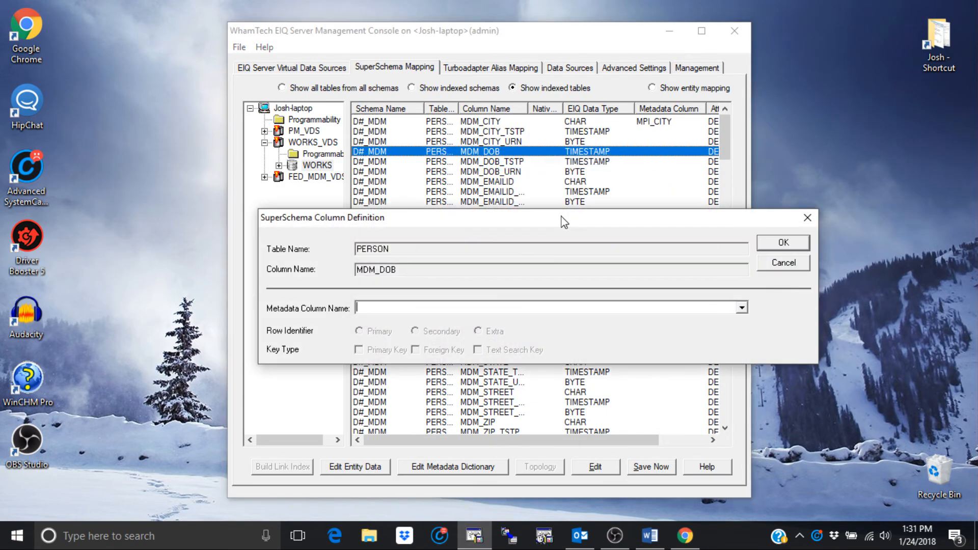
click(741, 308)
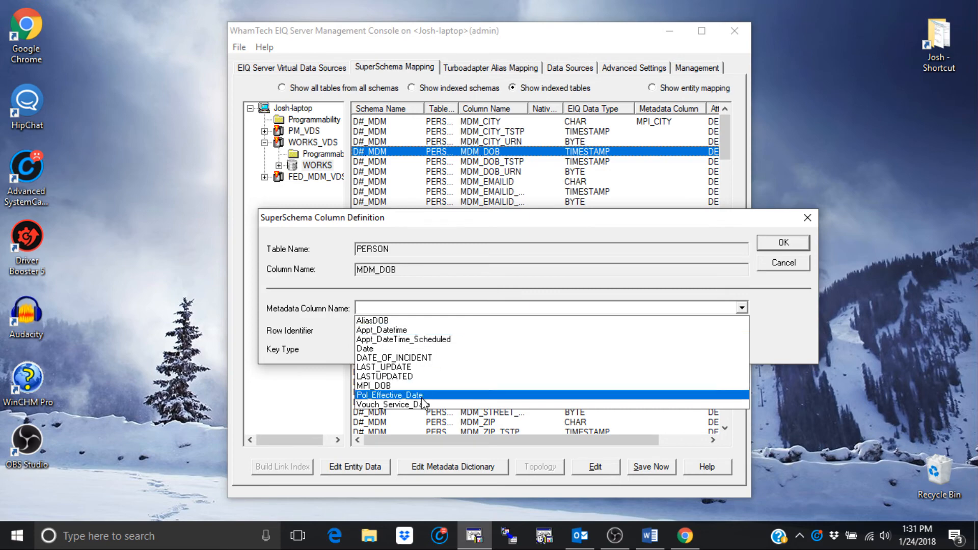
click(419, 385)
click(778, 246)
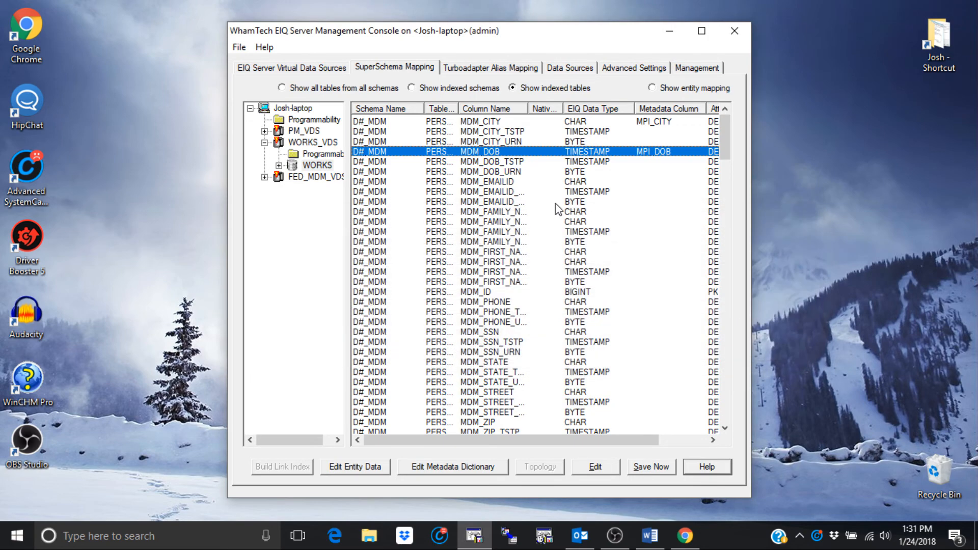
Map the remaining PERSON master data columns, from MDM_EMAILID to MDM_ZIP, to their MPI metadata columns such as MPI_EMAILID and MPI_ZIP
right_click(502, 182)
click(561, 194)
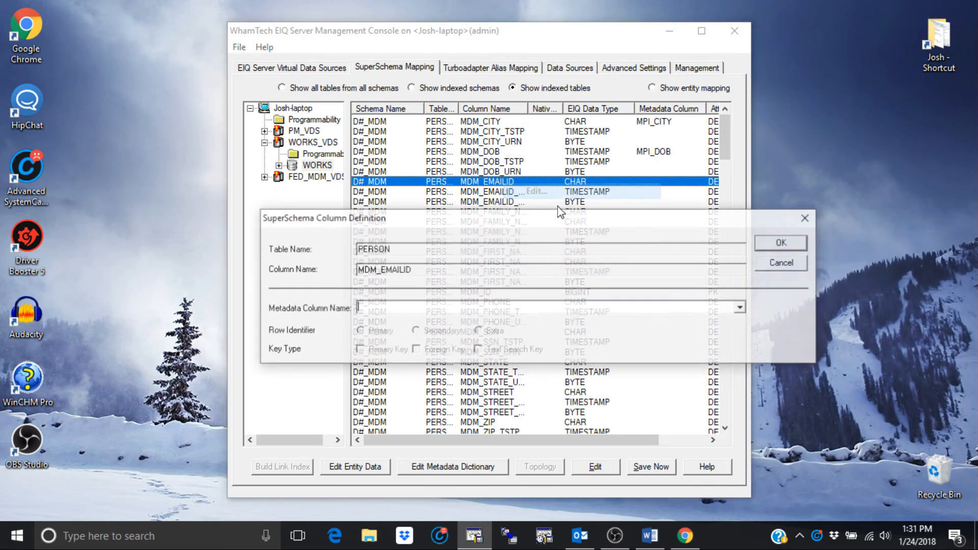
click(742, 307)
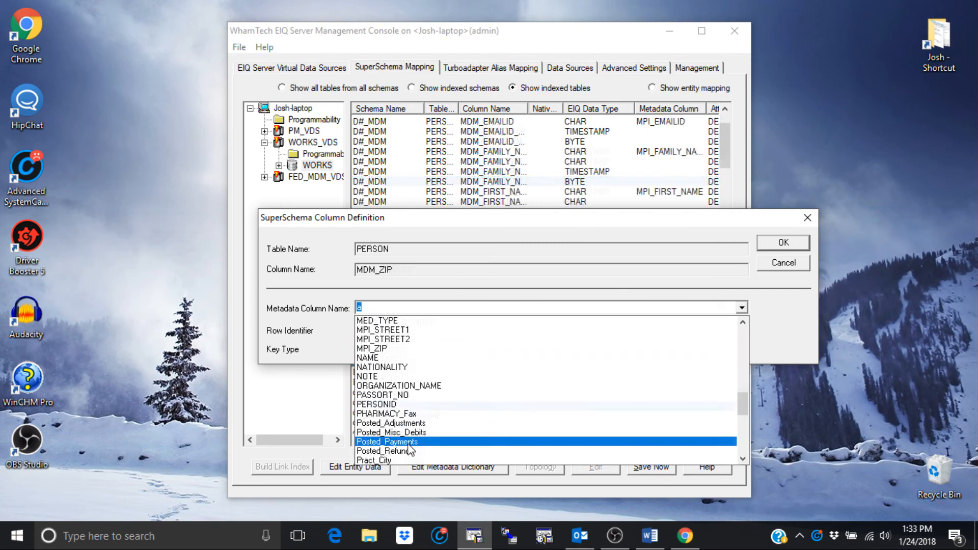
click(387, 348)
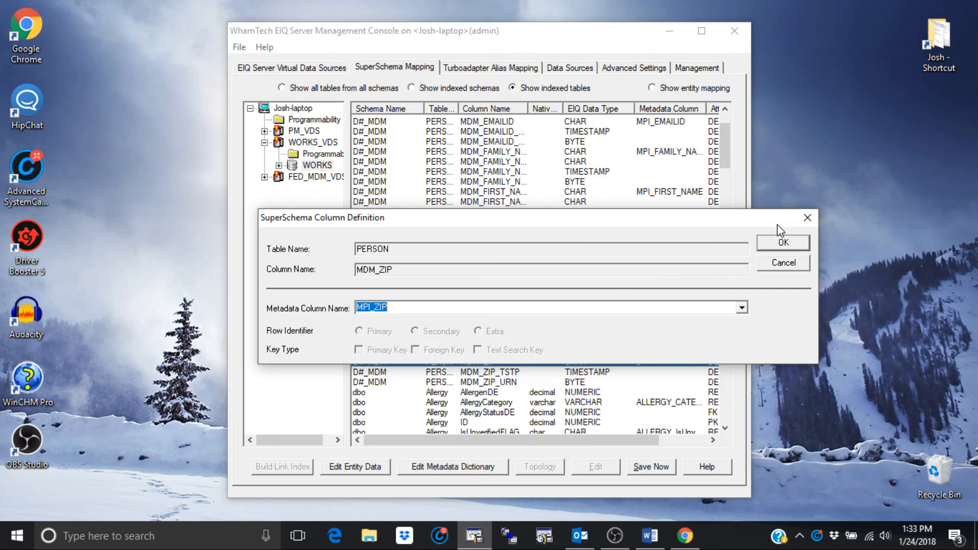
click(780, 243)
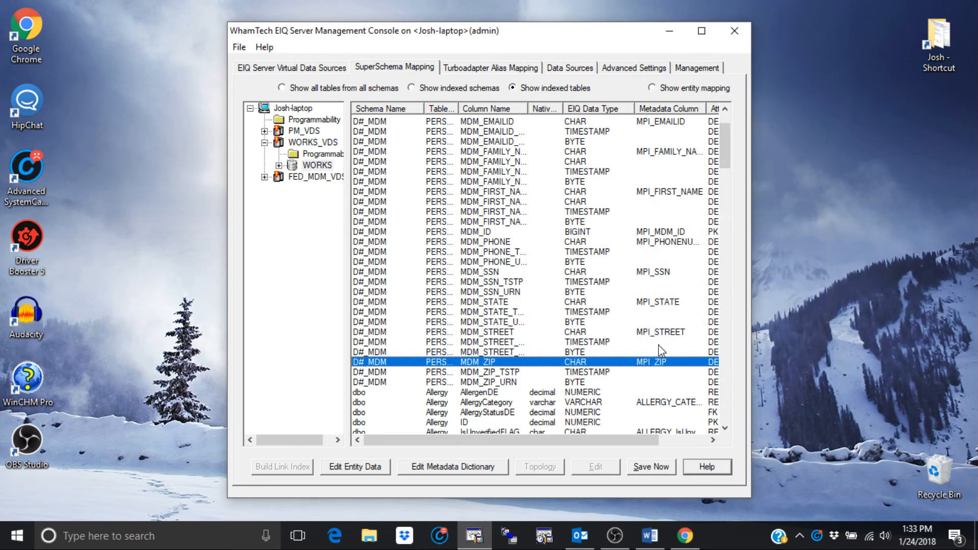
Sort the indexed columns by metadata column in descending order to review the MPI mappings, and save the changes
click(663, 108)
scroll(679, 204, up, 2)
scroll(679, 204, down, 12)
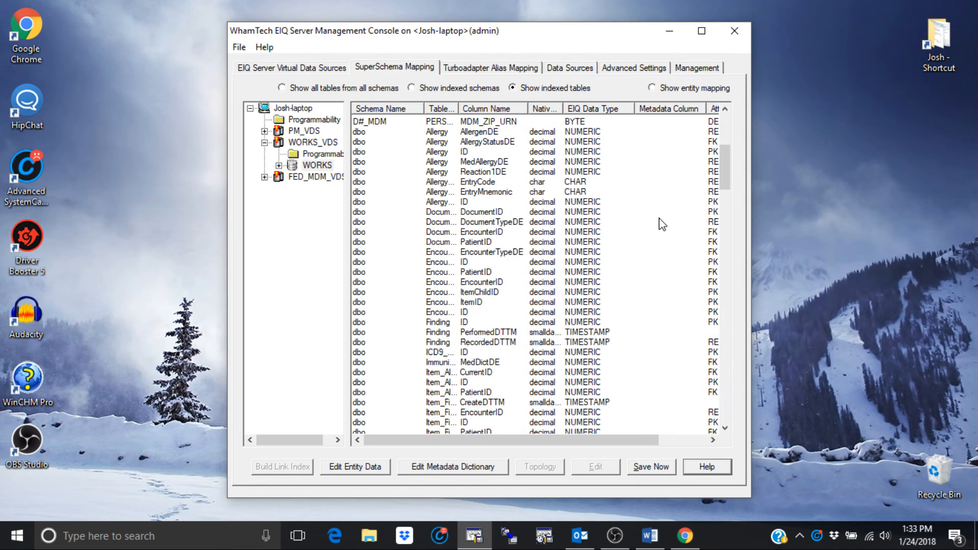
click(662, 109)
scroll(659, 187, up, 2)
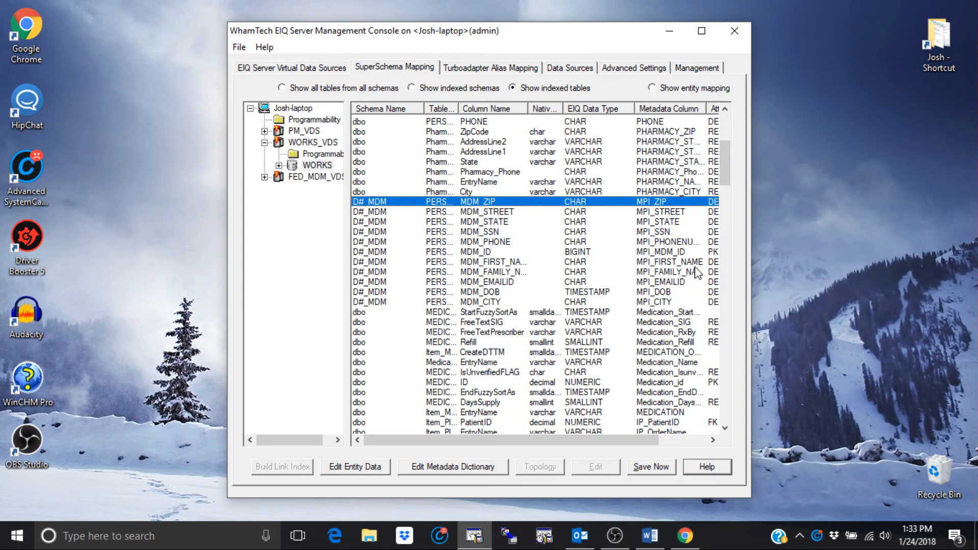
click(666, 466)
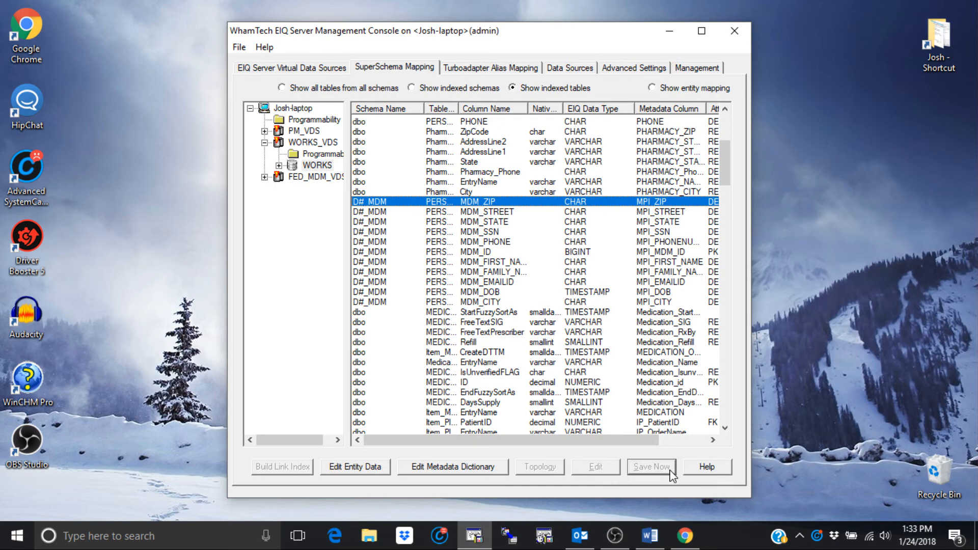
Switch to the maximized WhamTech VMPI Demo in Chrome and search the Master Patient Index by the prefilled patient name
click(685, 535)
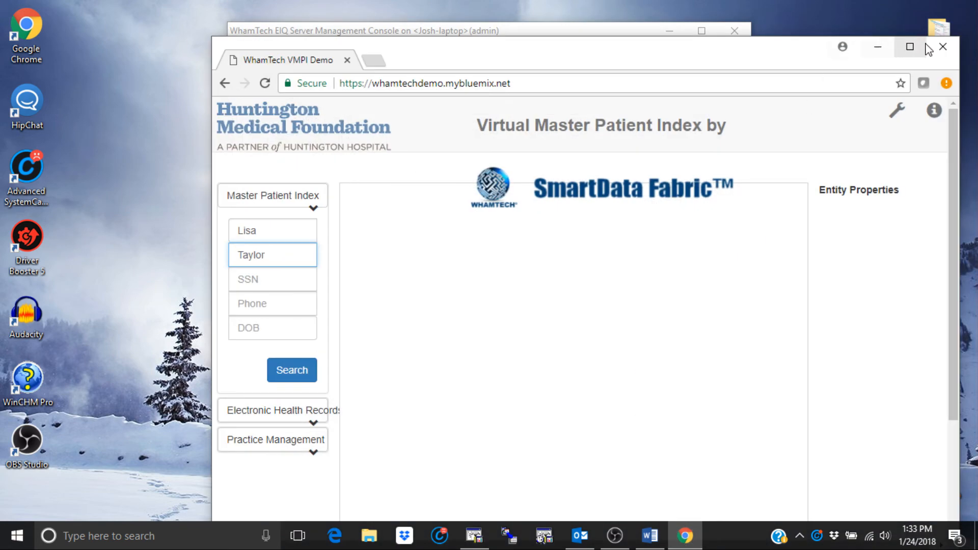
click(924, 46)
scroll(194, 140, down, 3)
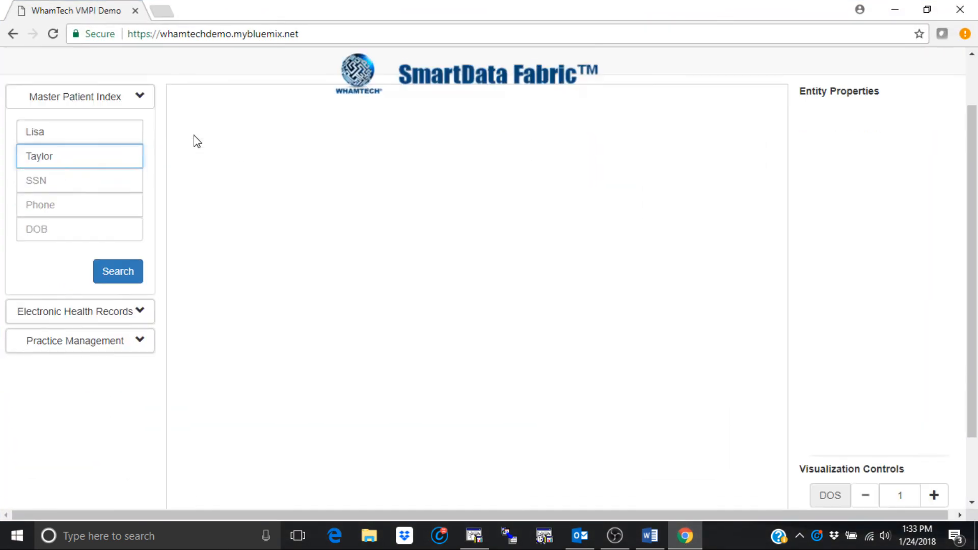
scroll(172, 143, up, 2)
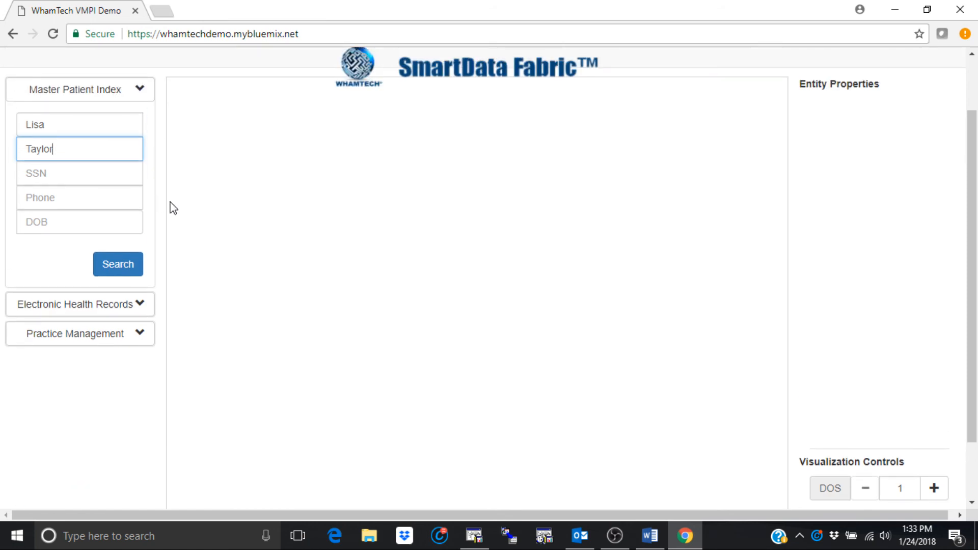
click(119, 268)
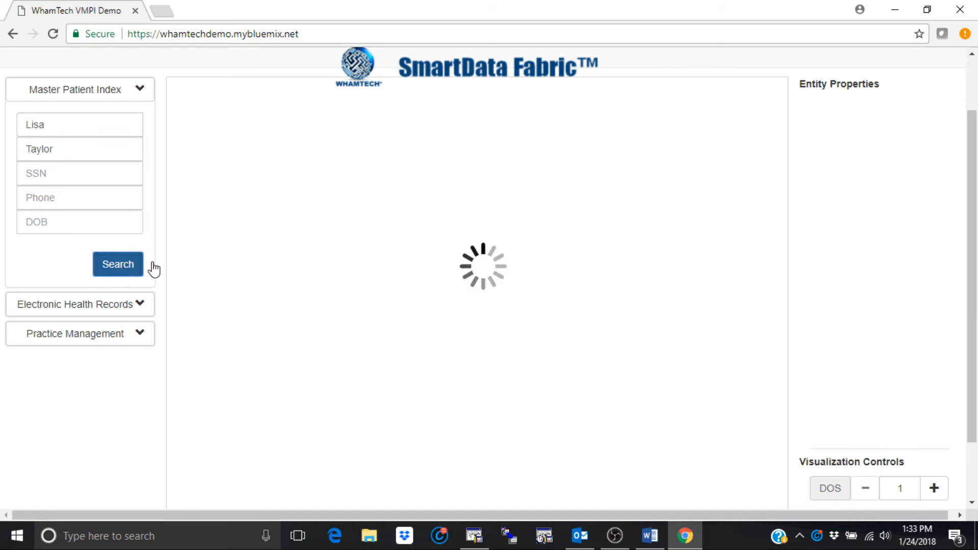
scroll(131, 395, down, 2)
scroll(109, 382, down, 1)
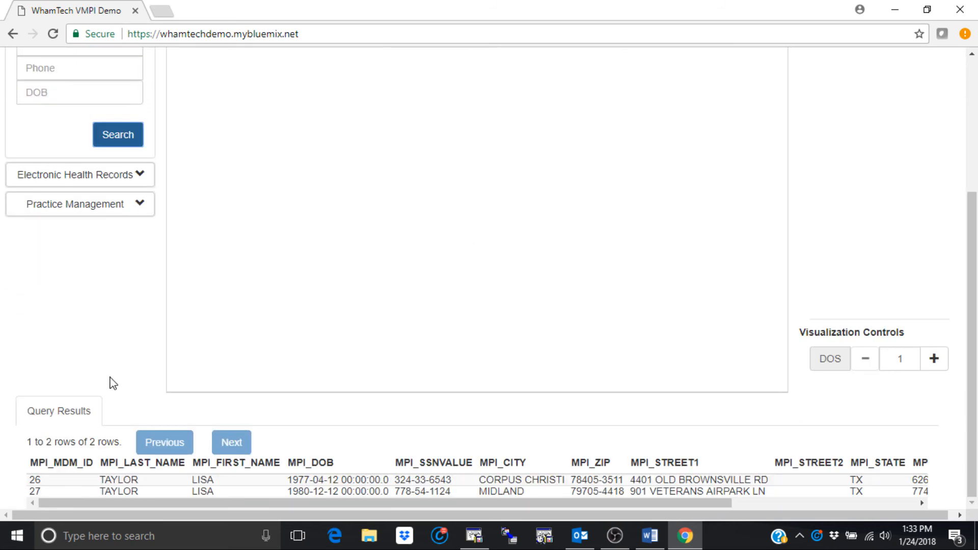
Chart the links of the first patient in the query results and show the central patient node's entity properties
click(508, 483)
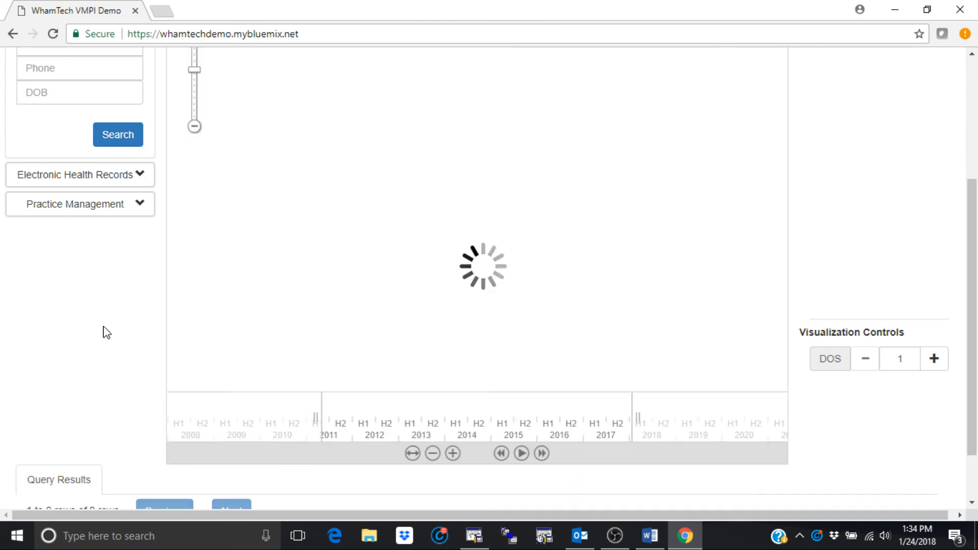
scroll(103, 332, up, 1)
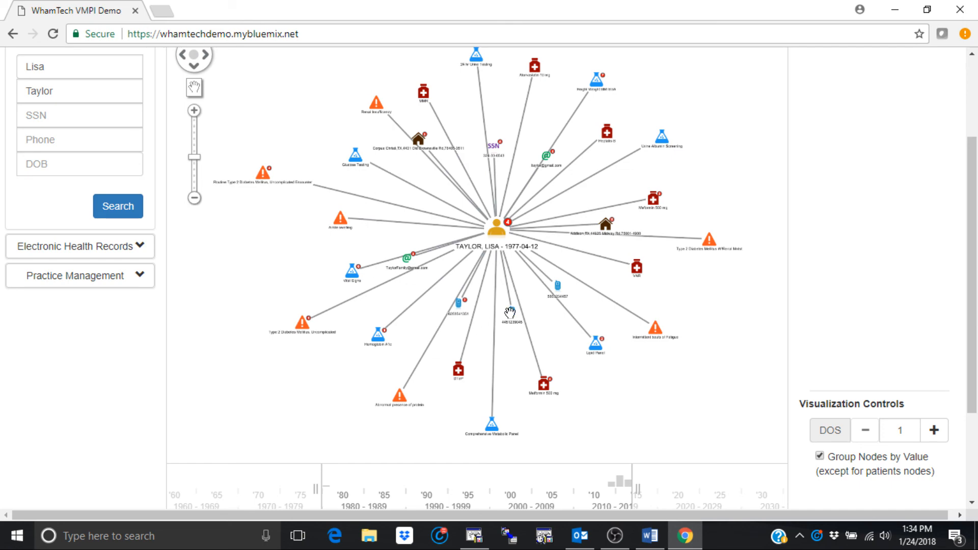
click(497, 232)
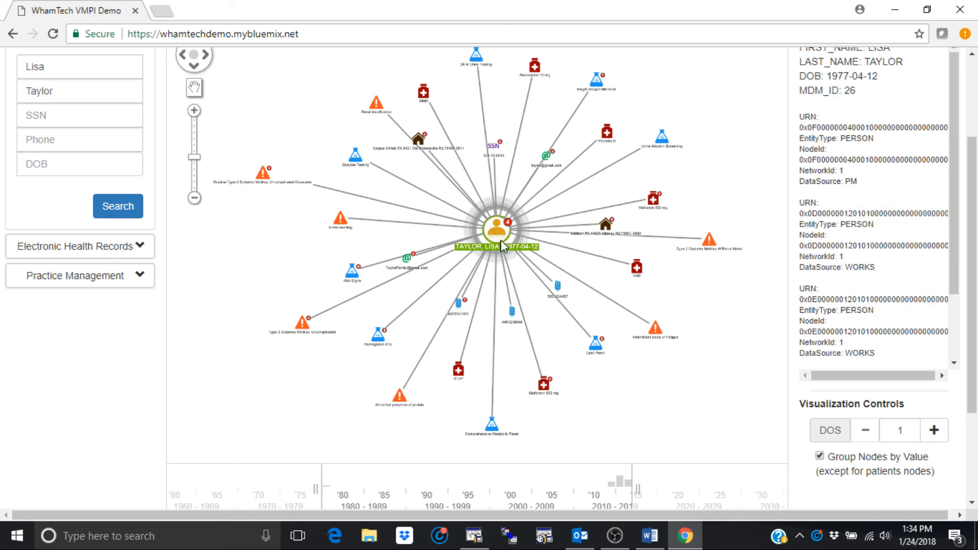
Expand the central patient node into its source records and show the properties of a PERSON-SSN link
double_click(500, 243)
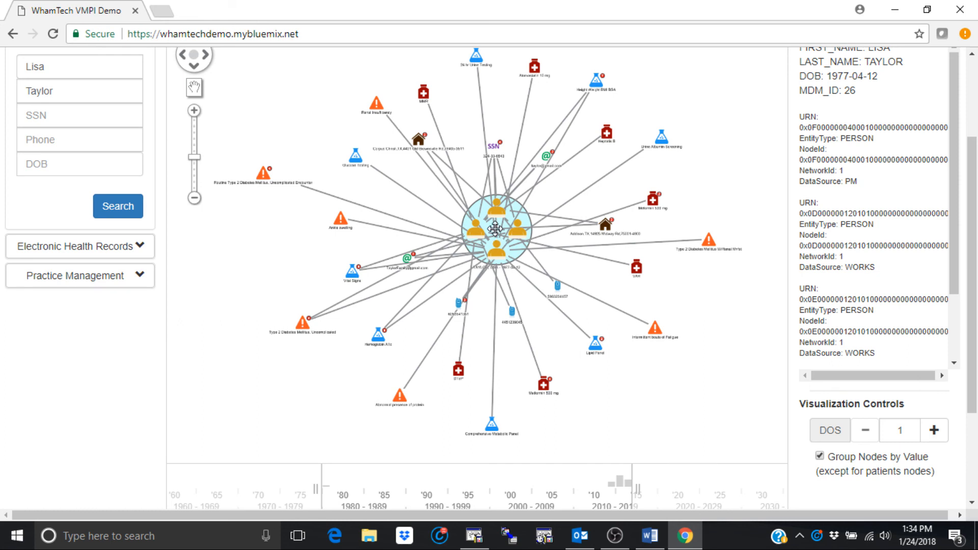
click(496, 233)
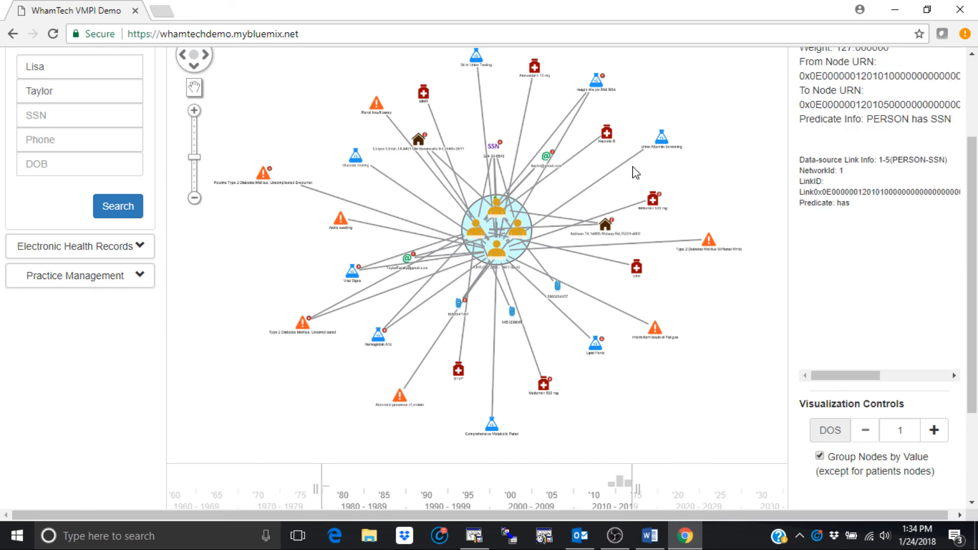